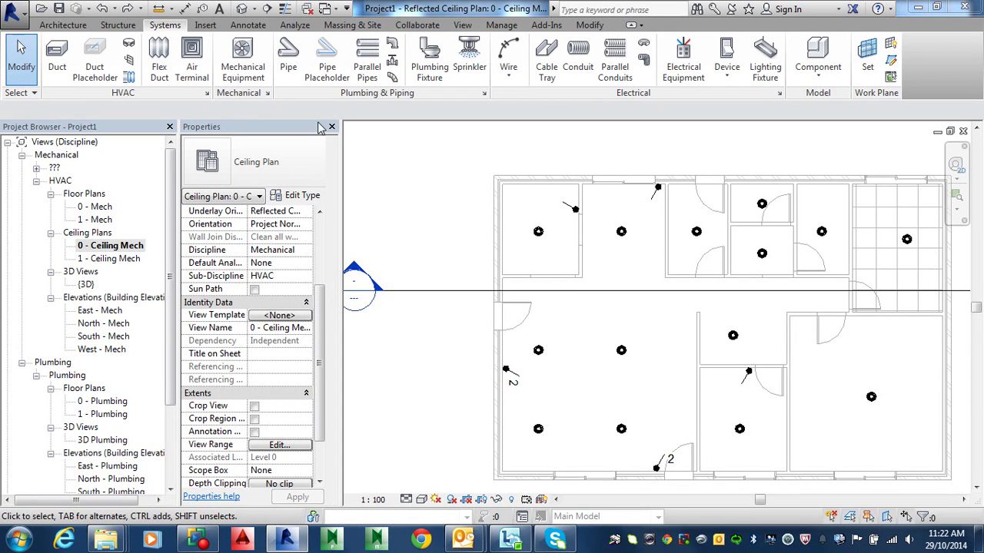
Start placing air terminals using the Supply Diffuser 600 x 600 Face 300 x 300 Connection type
click(192, 55)
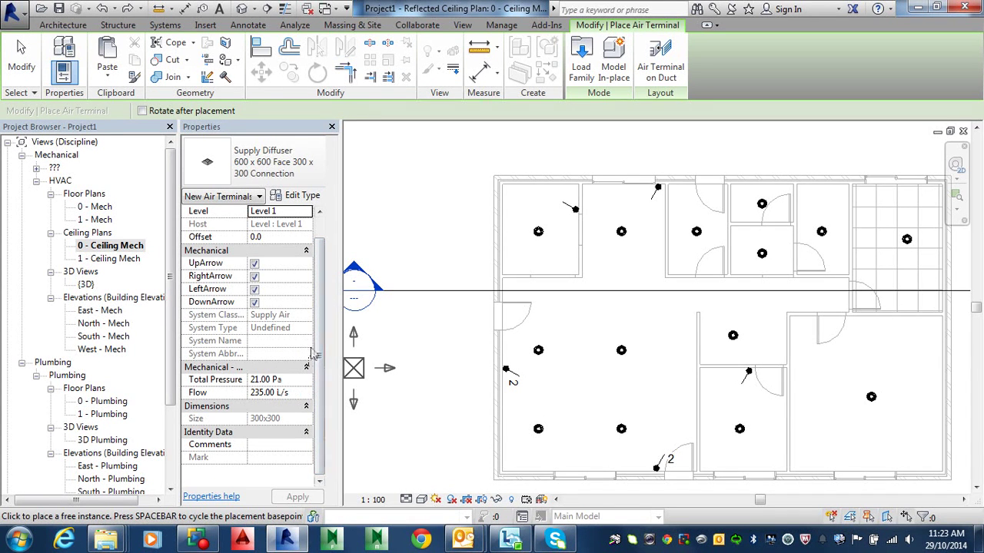
click(270, 167)
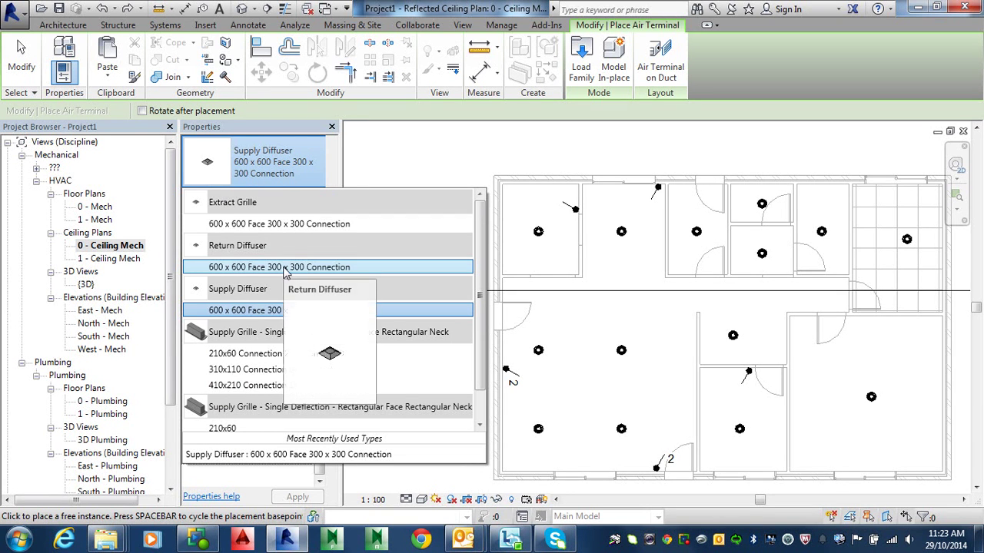
click(309, 311)
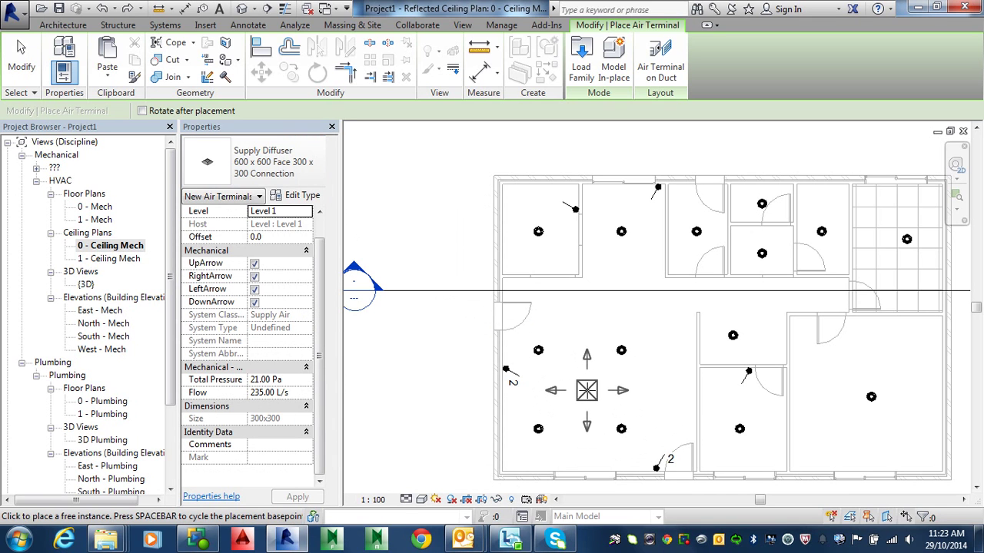
Place supply diffusers in the lower-left room and the room above it
click(585, 389)
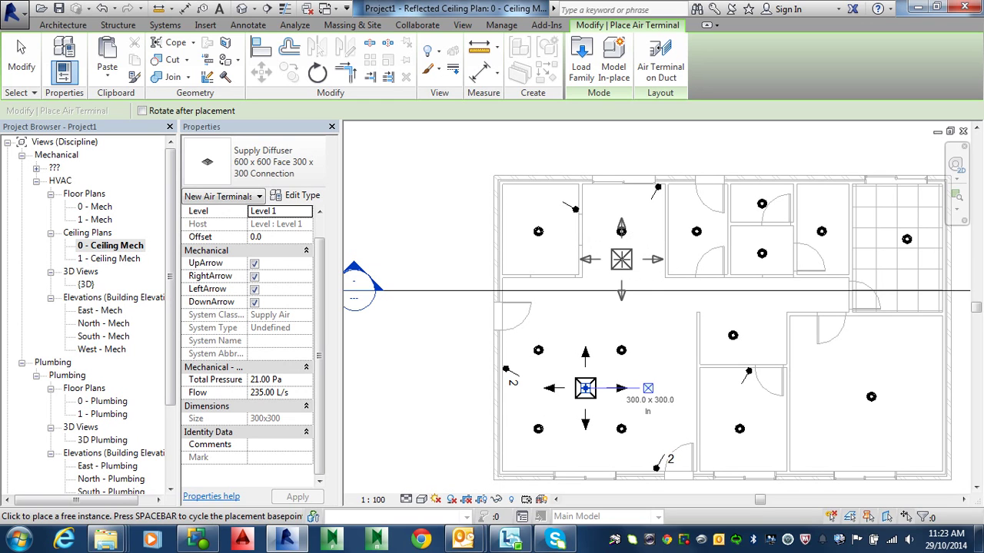
click(622, 259)
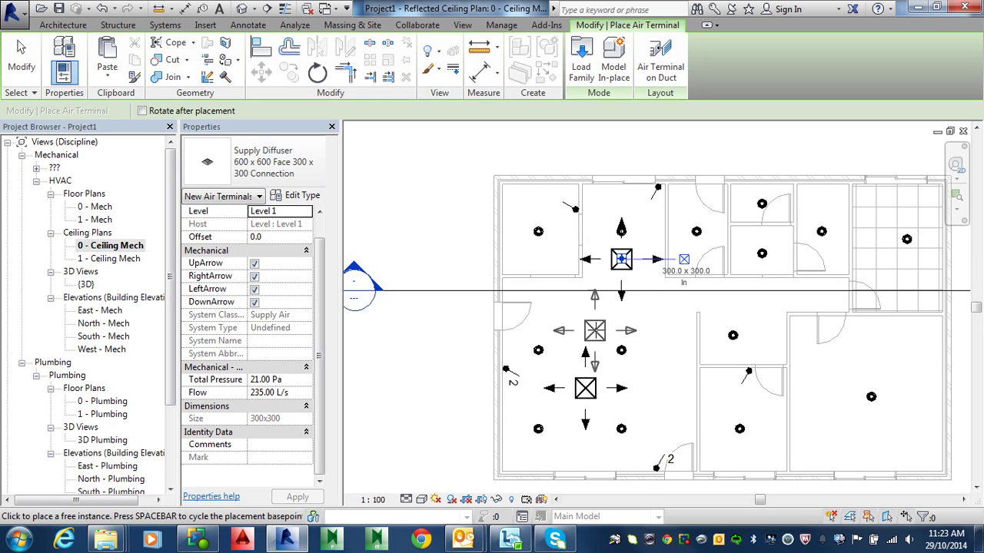
middle_drag(655, 399, 554, 402)
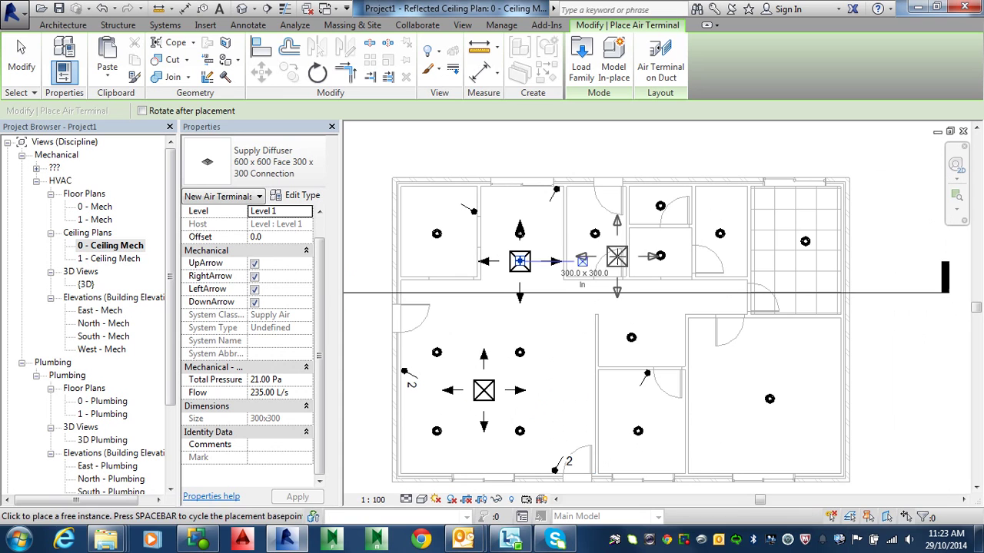
scroll(596, 263, up, 1)
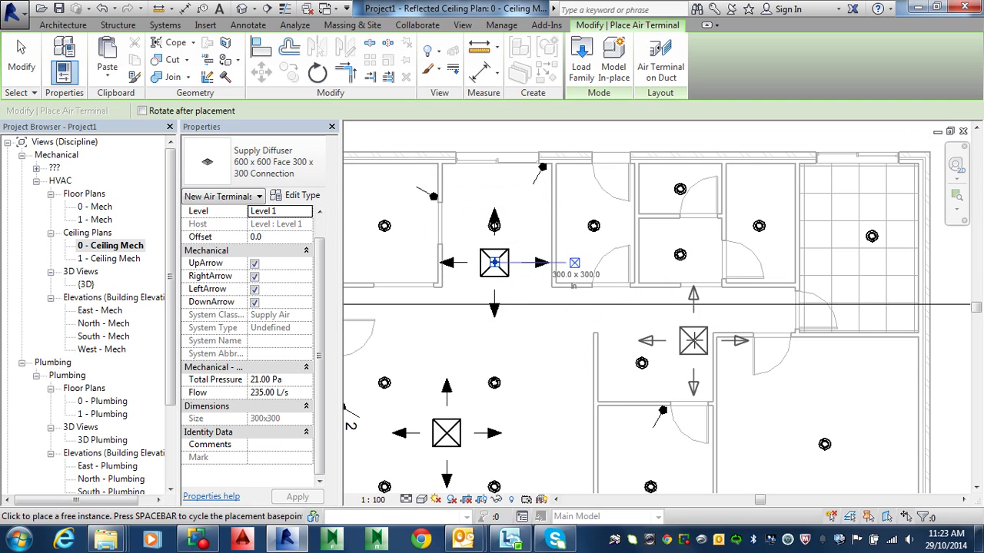
middle_drag(705, 348, 687, 355)
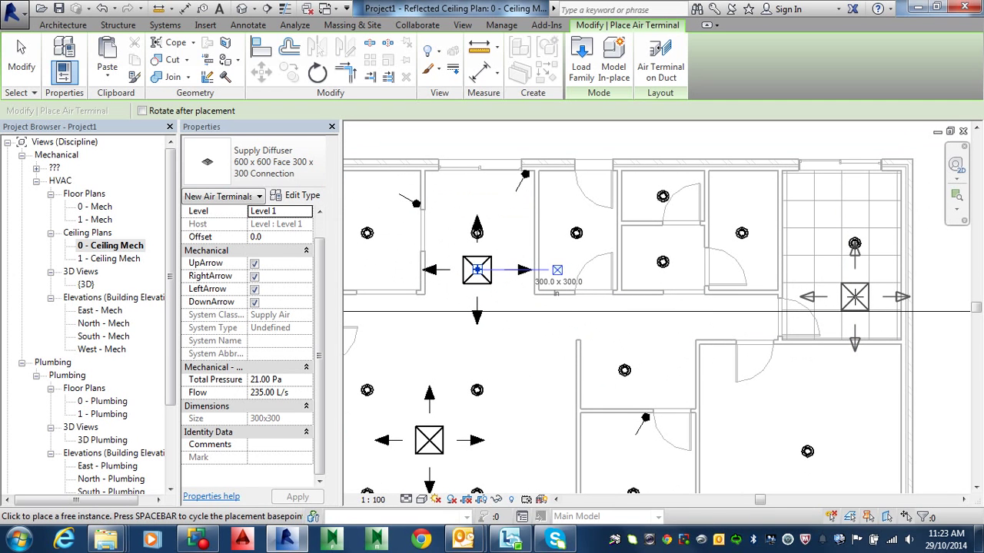
Place supply diffusers in the tiled upper-right, lower-right and small middle rooms
click(855, 297)
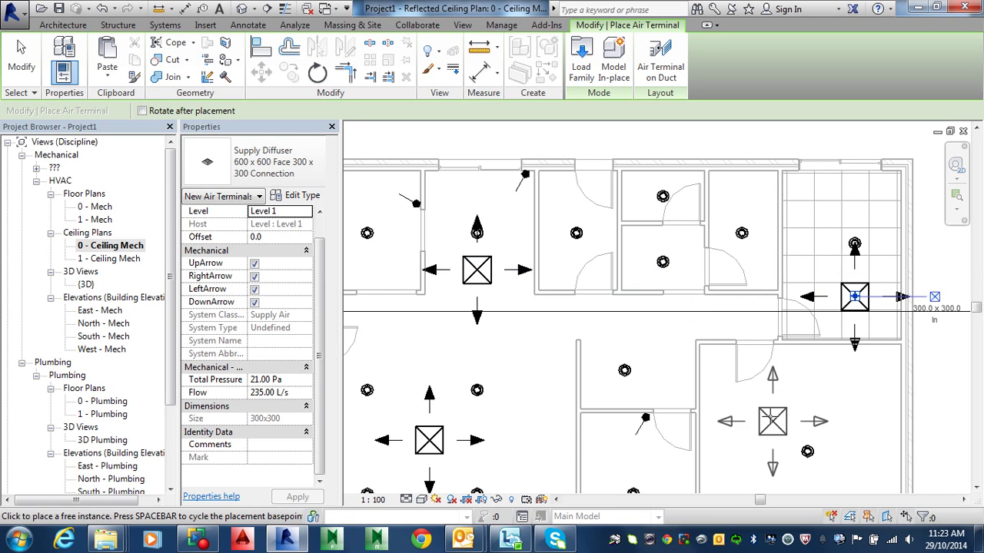
middle_drag(783, 424, 753, 273)
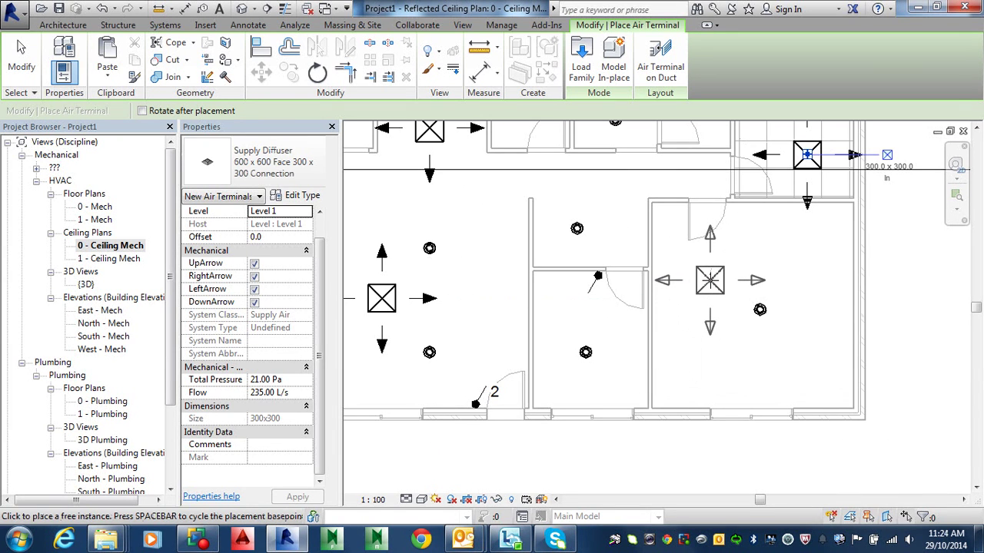
click(626, 323)
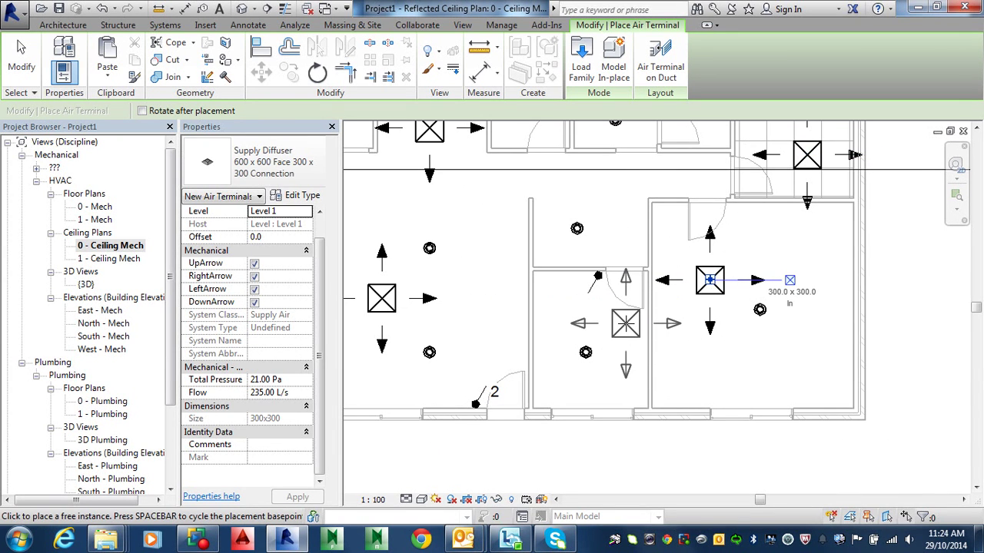
click(583, 193)
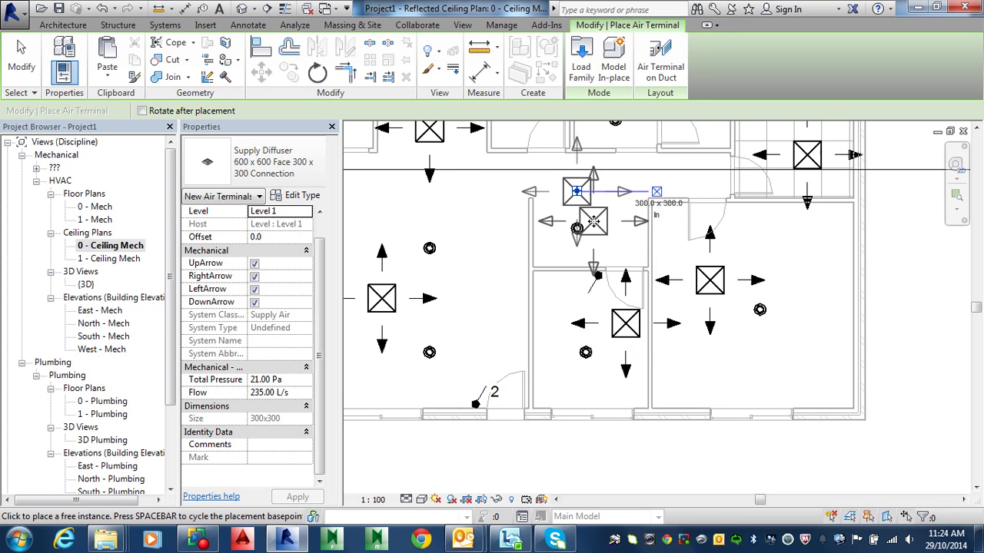
scroll(592, 201, down, 1)
middle_drag(607, 200, 639, 328)
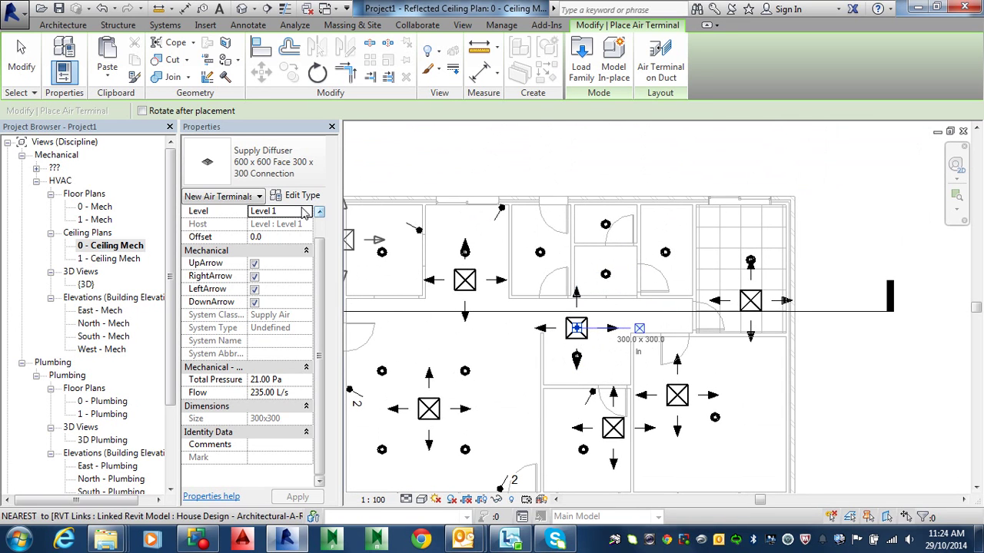
Place a Return Diffuser 600 x 600 on Level 1 in the central corridor, then finish
click(291, 176)
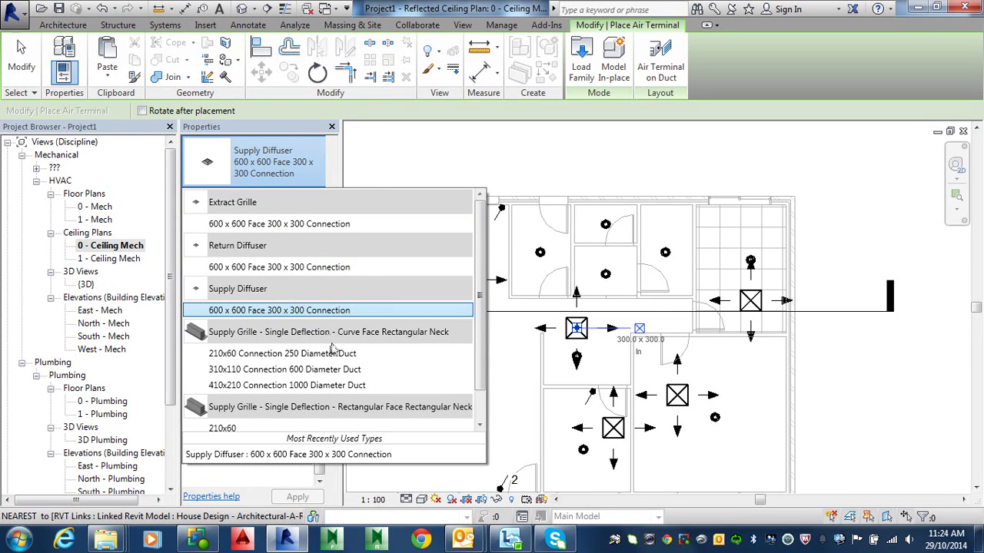
click(313, 268)
scroll(641, 317, up, 3)
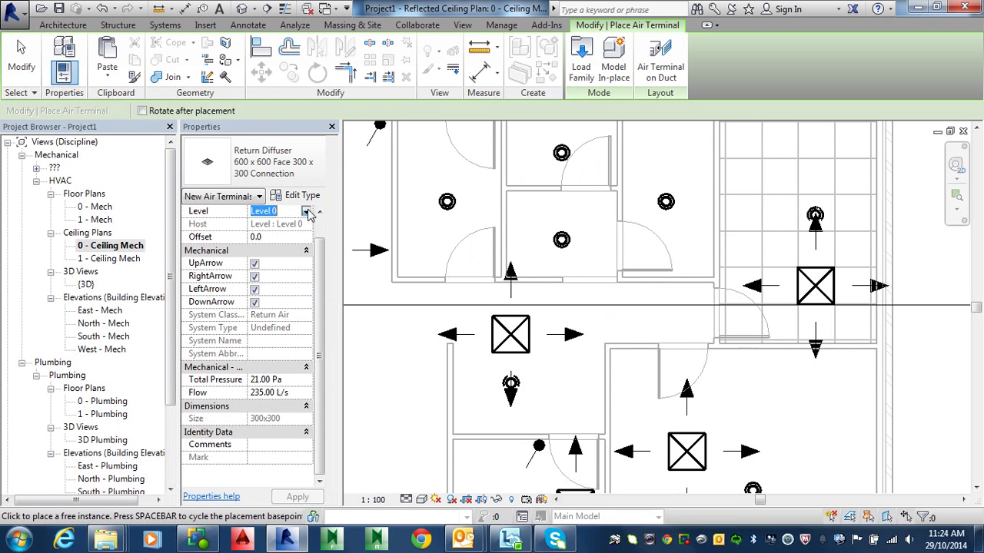
click(307, 213)
click(283, 235)
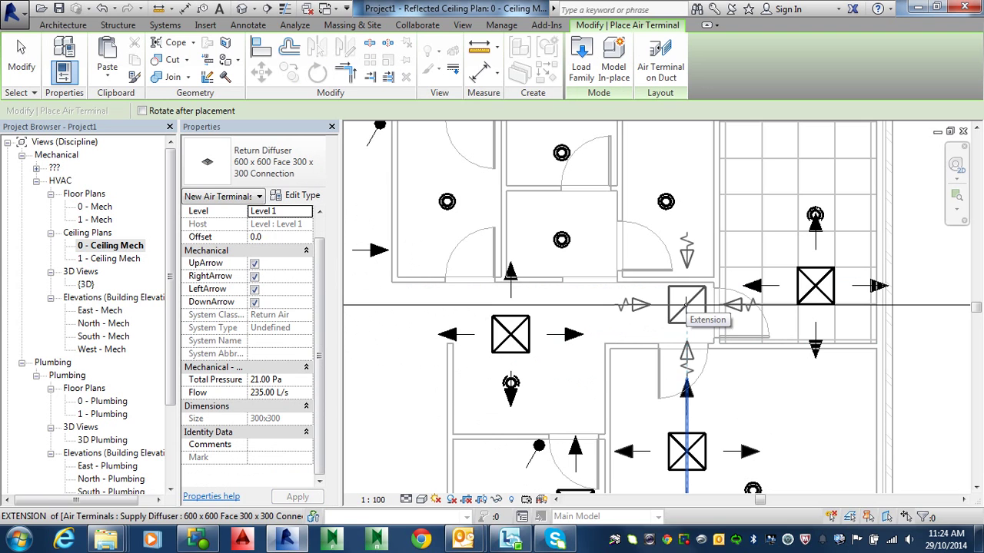
click(687, 306)
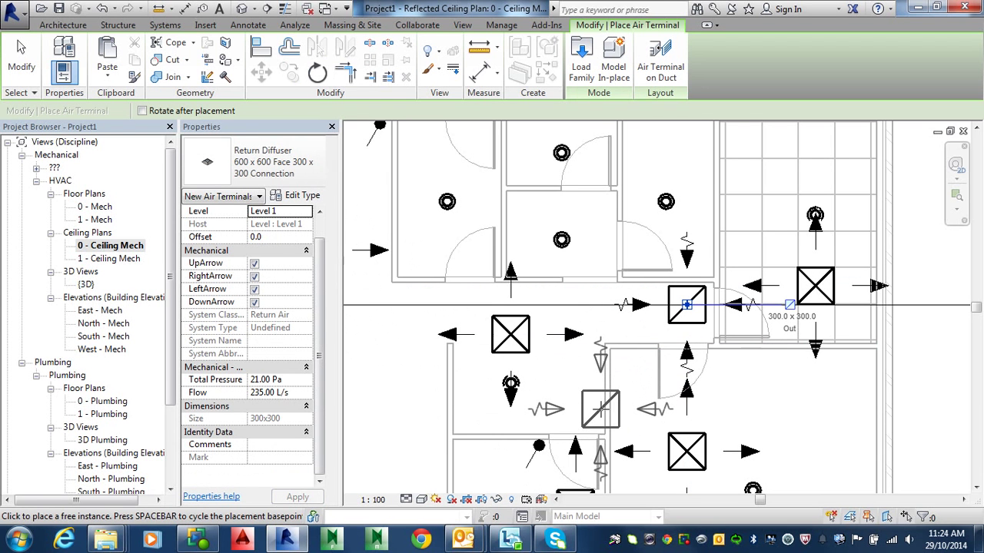
key(Escape)
key(Escape)
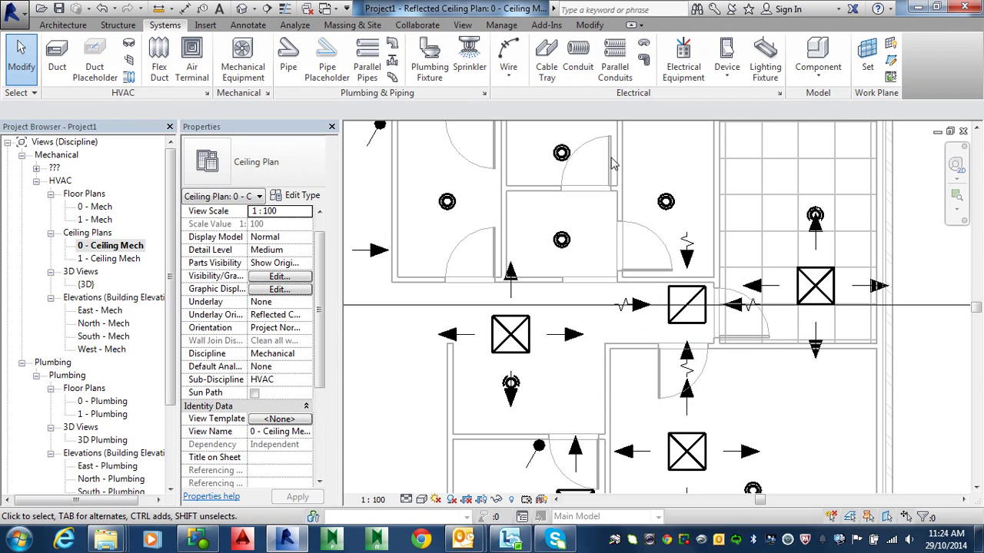
middle_drag(601, 199, 713, 212)
scroll(525, 270, down, 2)
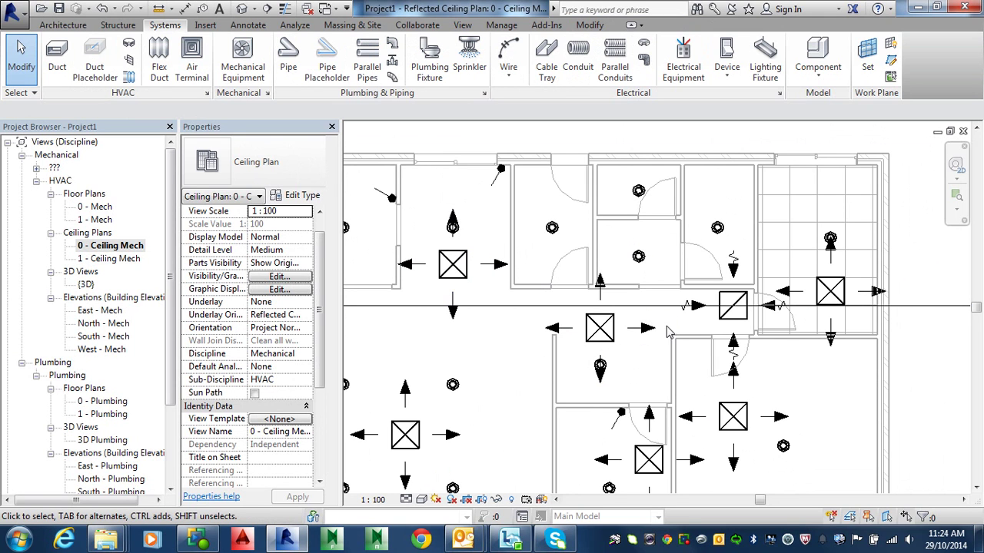
click(613, 329)
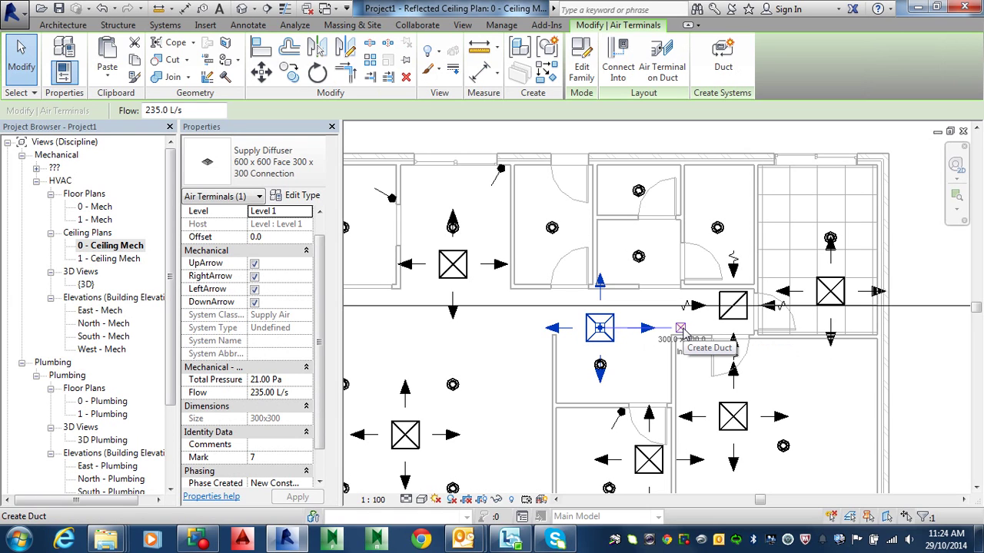
click(681, 329)
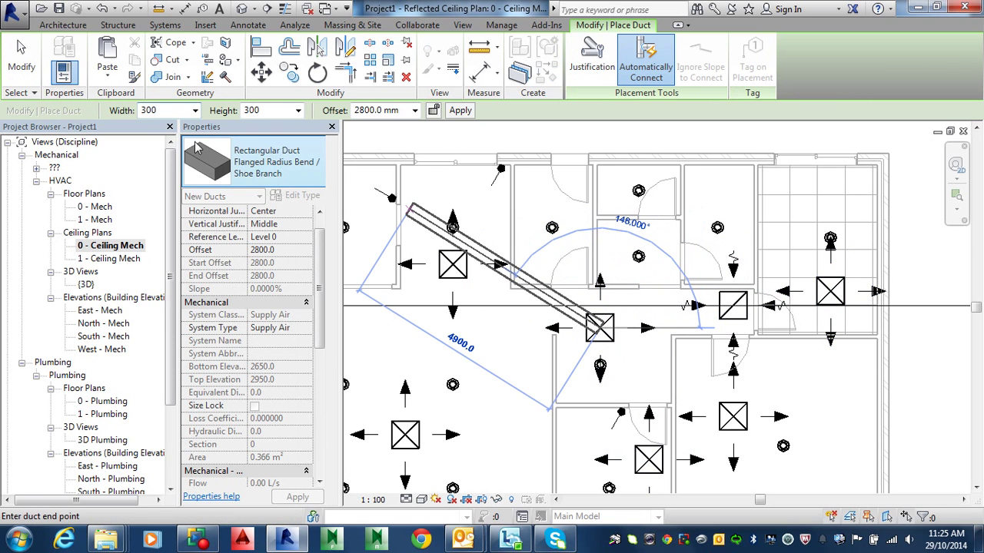
click(299, 175)
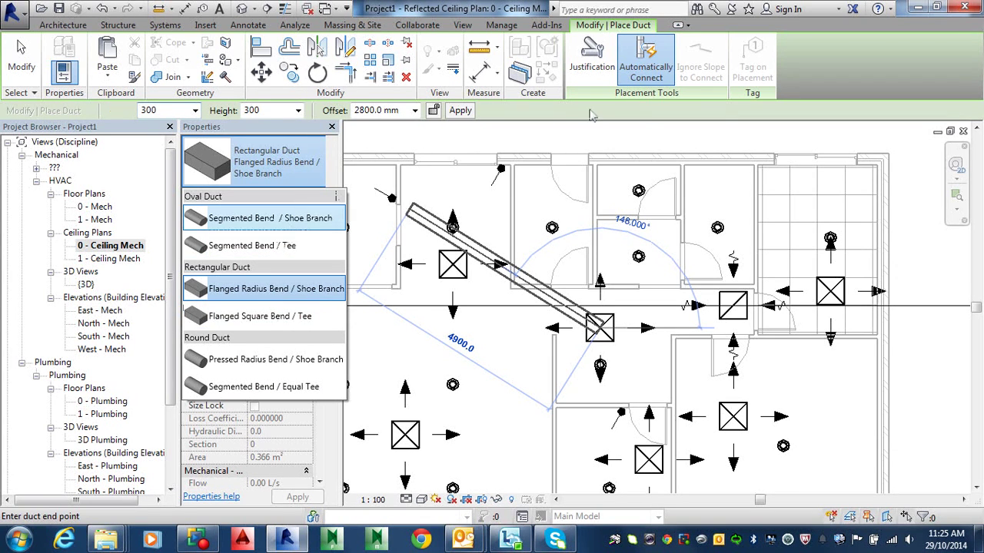
click(648, 90)
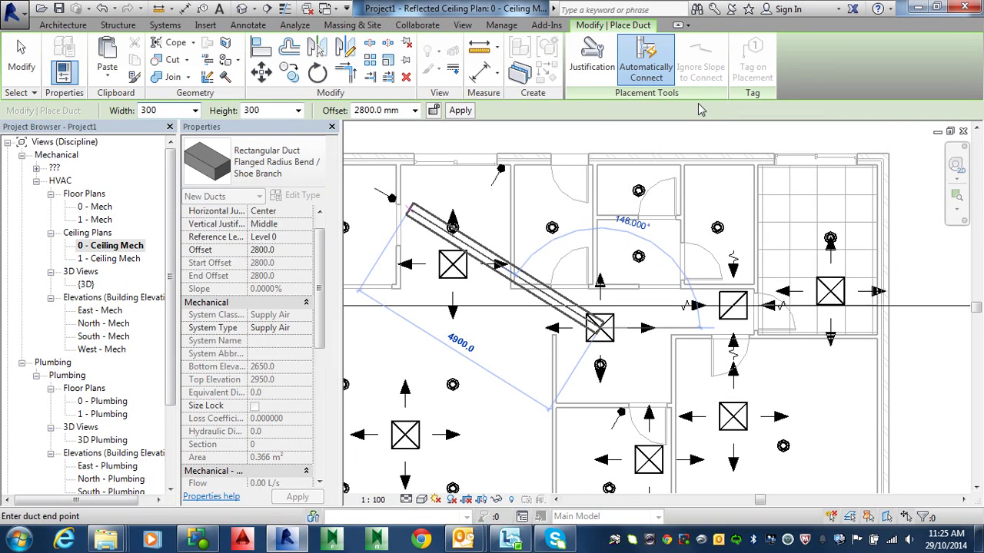
key(Escape)
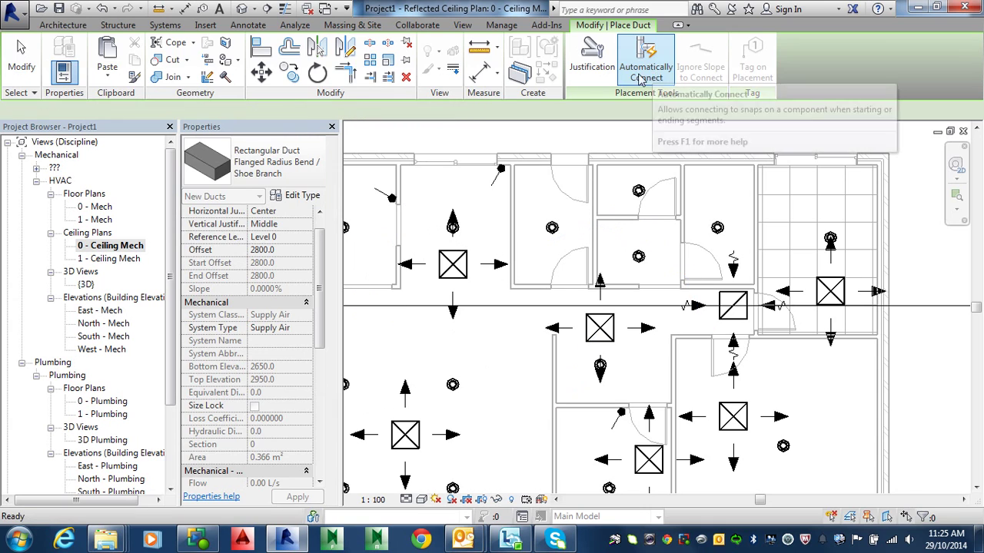
key(Escape)
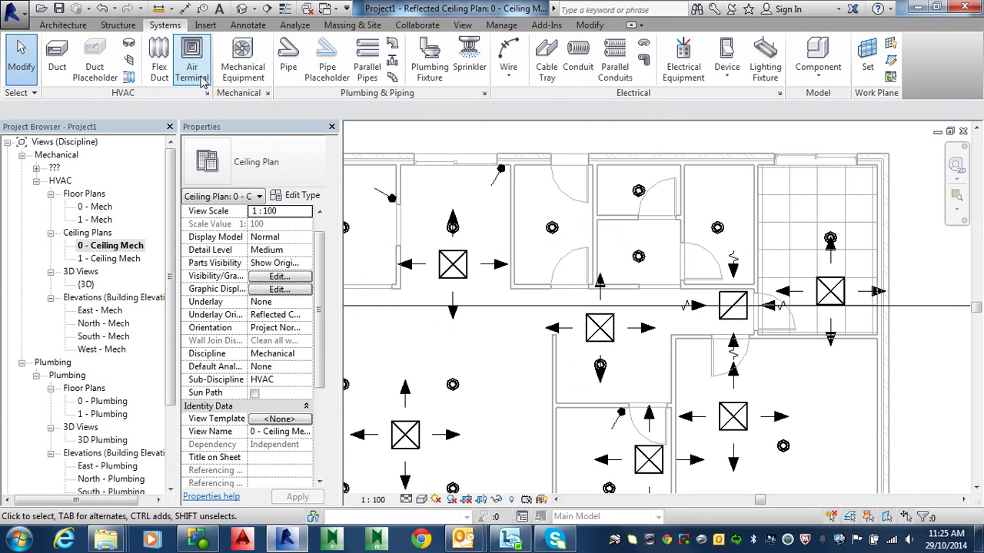
Start flex ducts from the centre-room supply diffuser twice, cancelling both without placing any
click(162, 65)
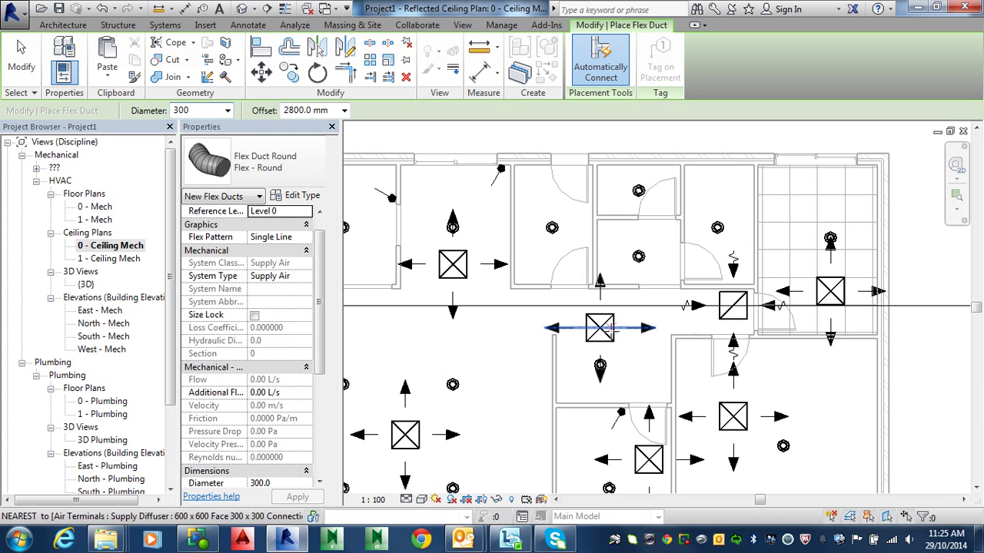
click(654, 328)
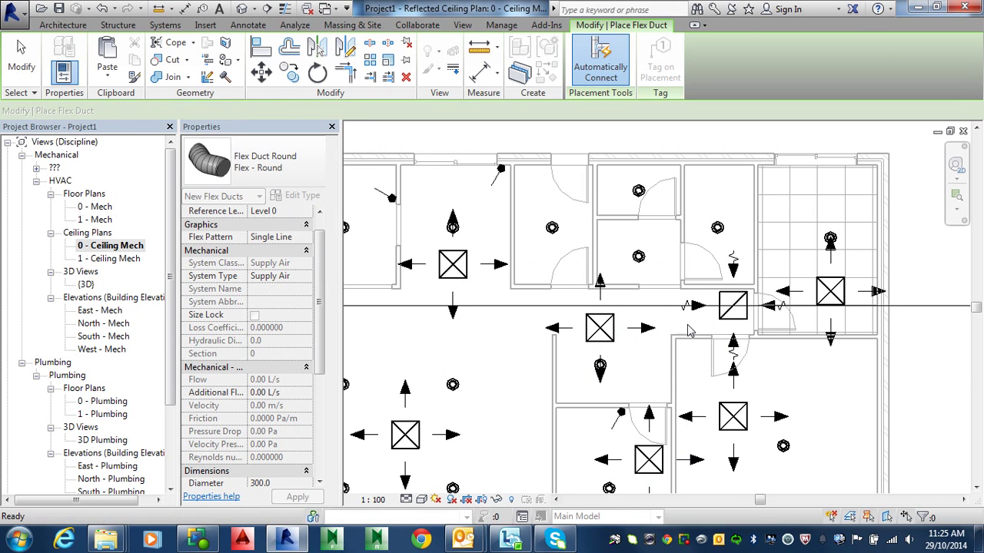
key(Escape)
key(Escape)
click(613, 341)
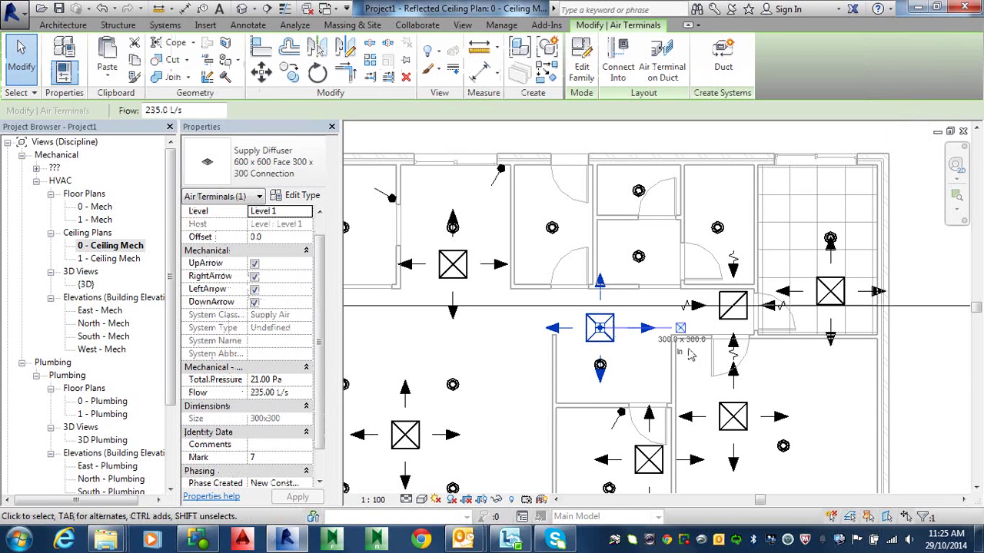
right_click(680, 330)
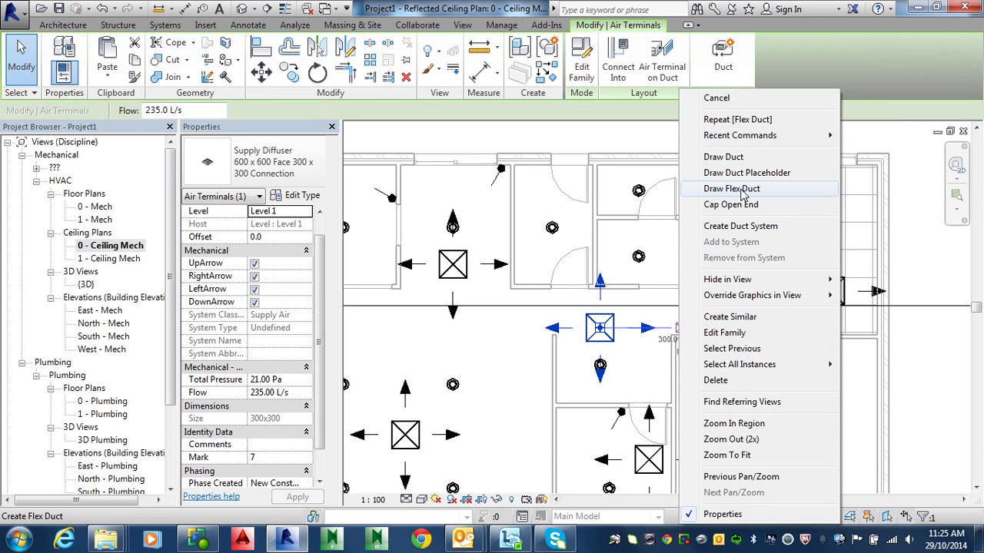
click(732, 188)
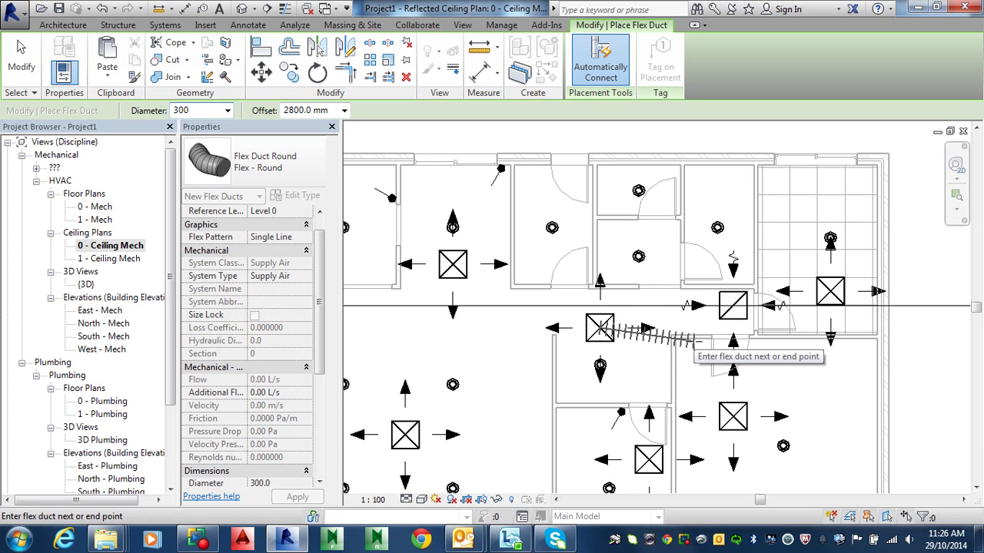
key(Escape)
key(Escape)
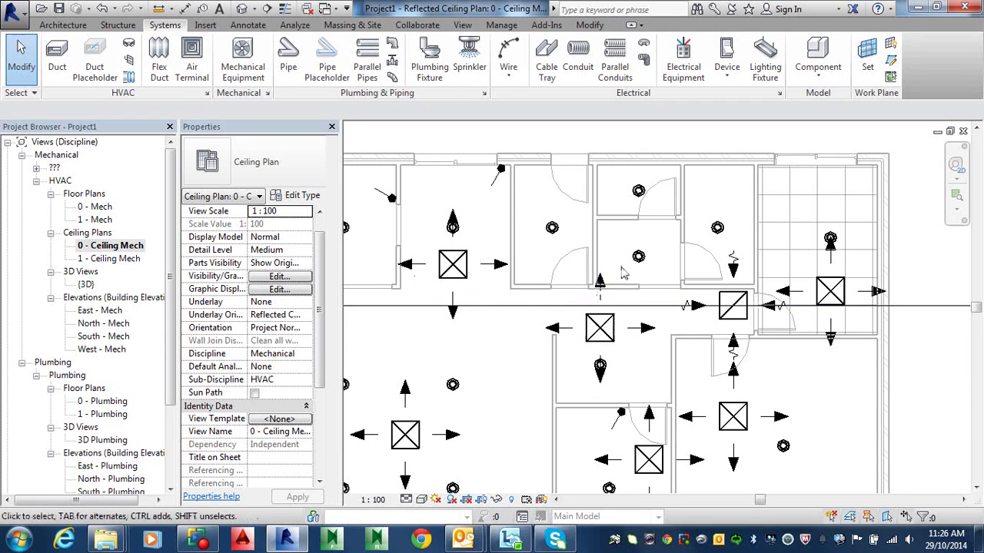
Draw a 300 x 300 rectangular duct at 2800 mm offset eastward from the corridor's west end
middle_drag(635, 245, 736, 274)
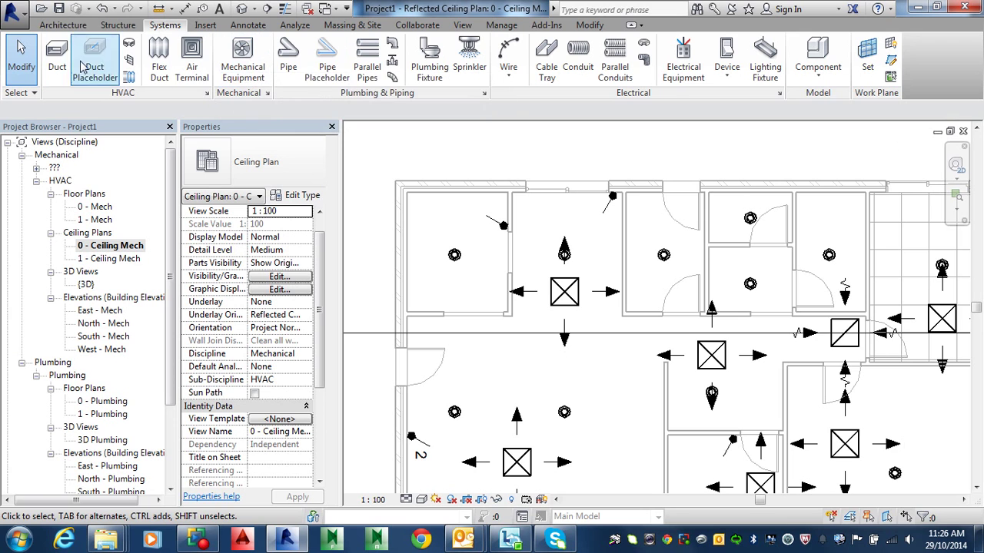
click(57, 60)
scroll(568, 332, down, 2)
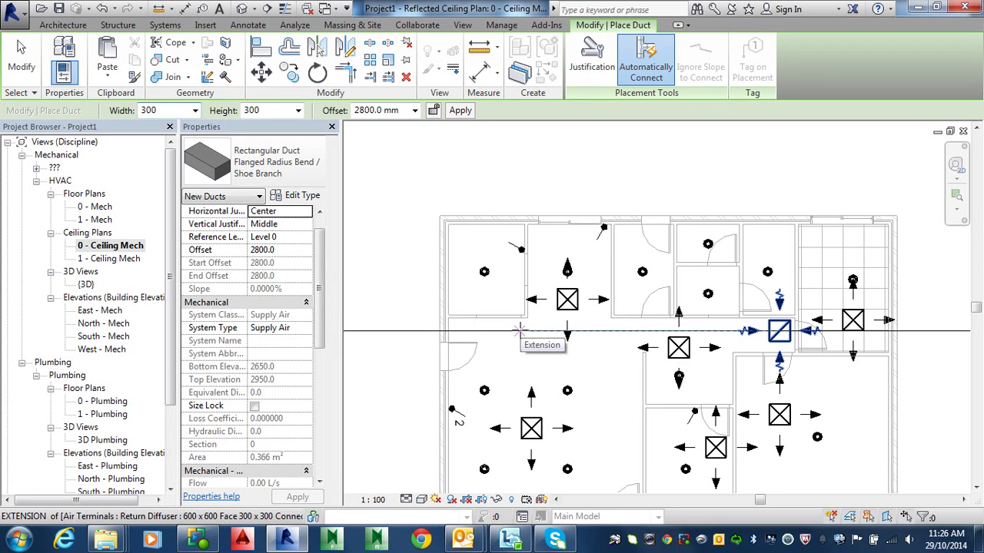
click(520, 330)
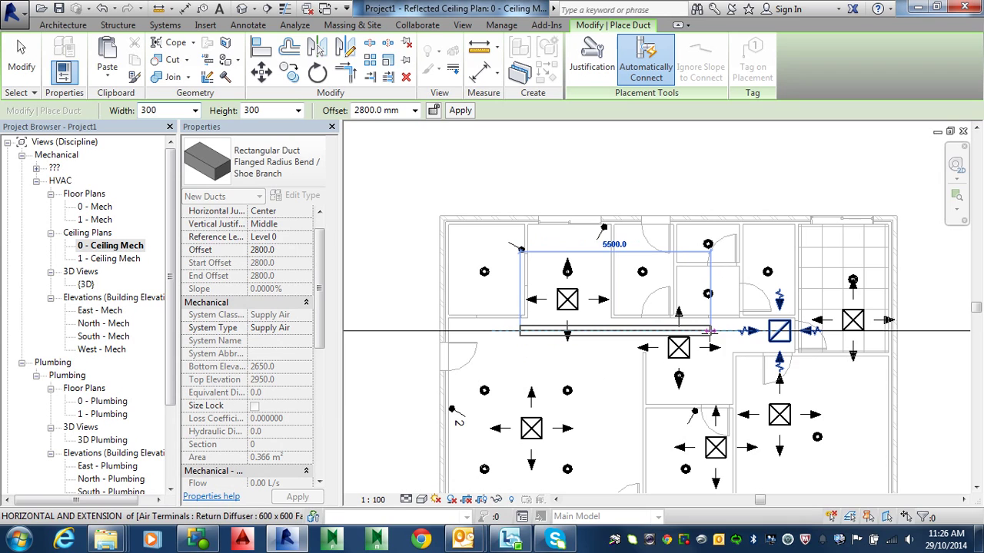
click(727, 332)
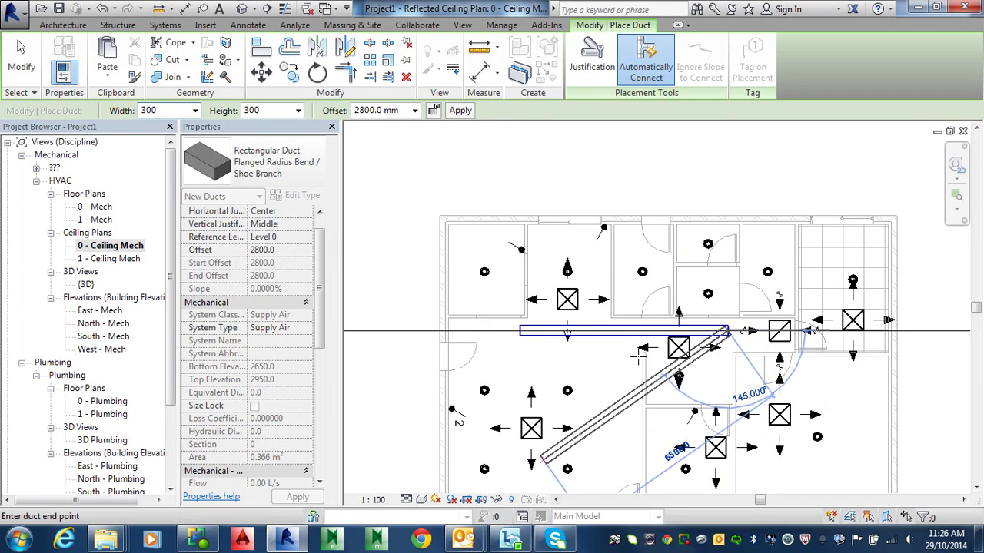
key(Escape)
key(Escape)
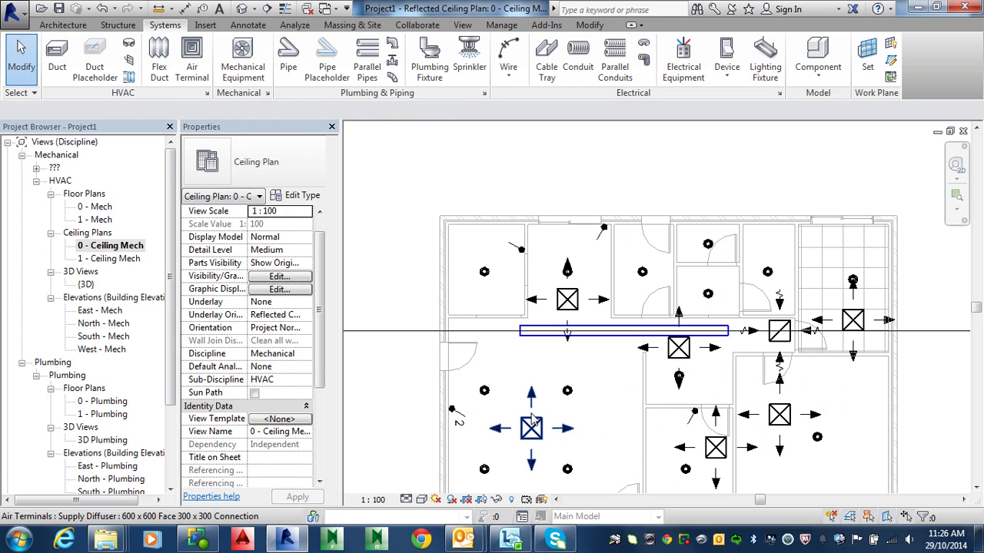
Turn the lower-left diffuser's connector to its top and run a 300 flex duct into the main duct
click(531, 419)
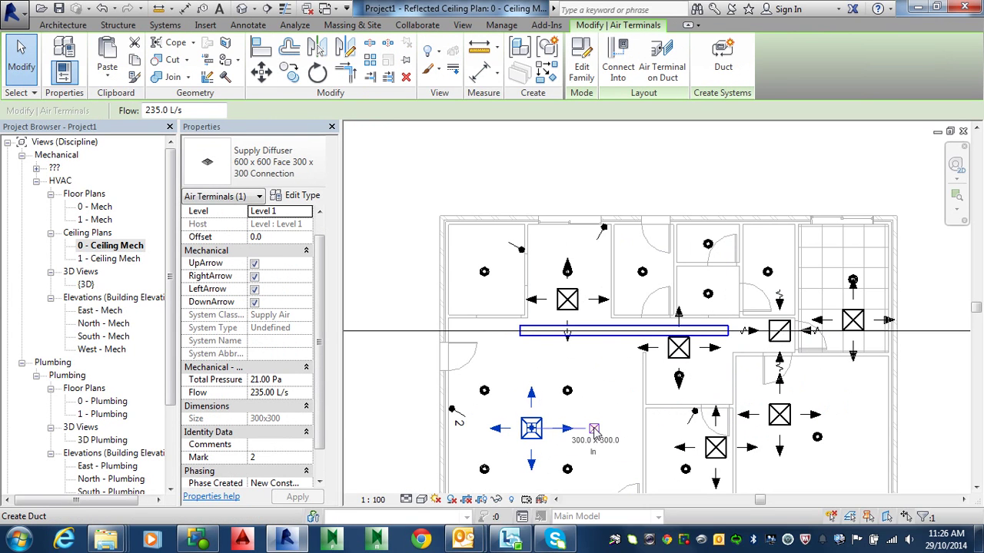
key(space)
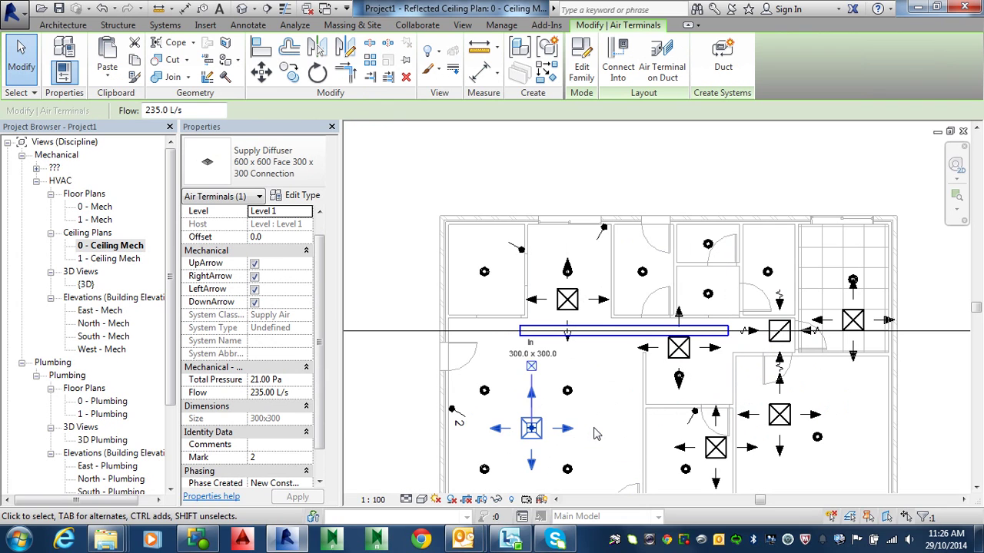
right_click(530, 367)
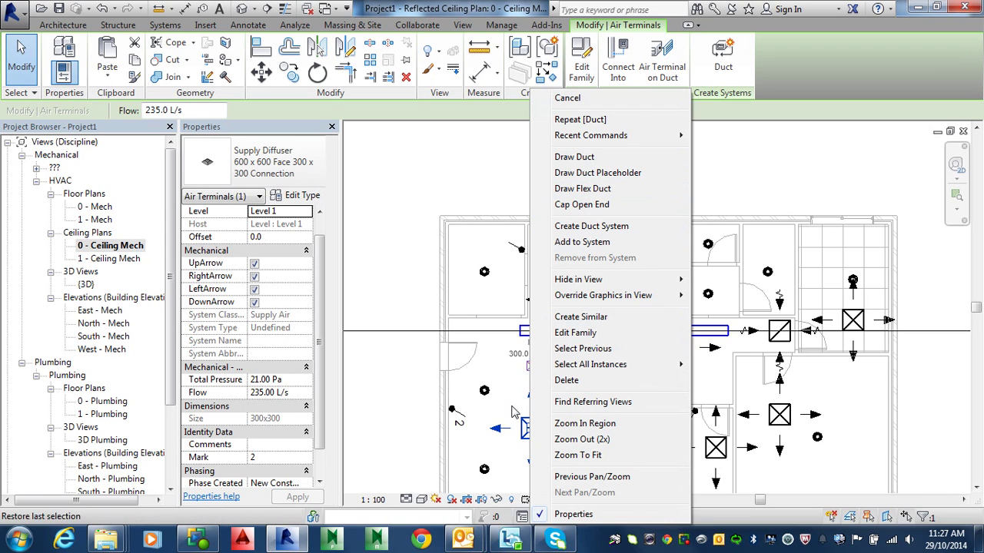
click(611, 189)
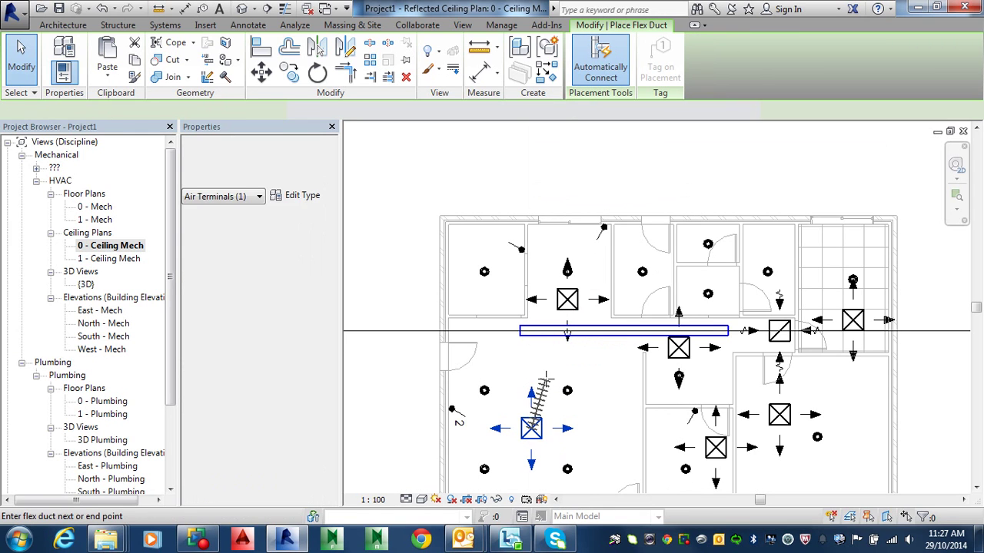
click(531, 404)
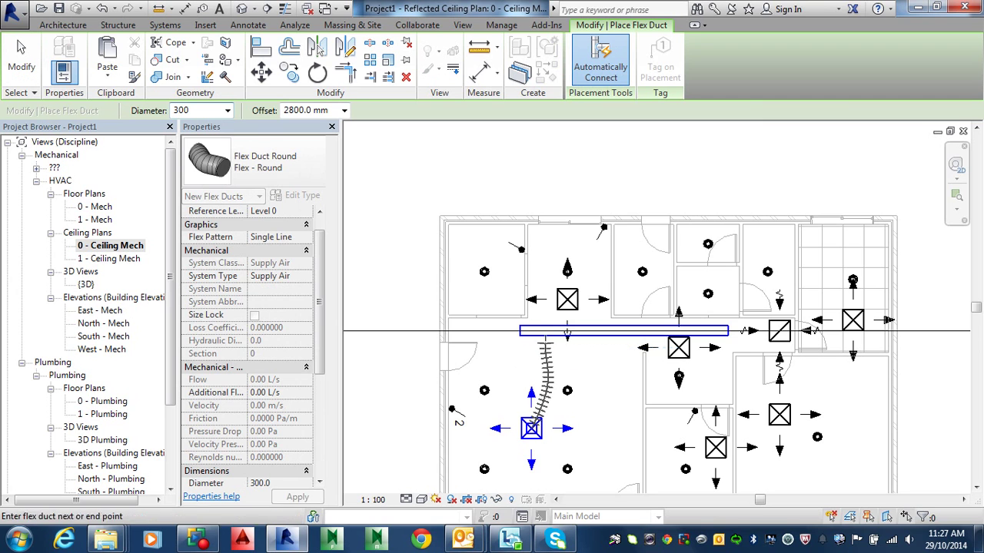
click(546, 336)
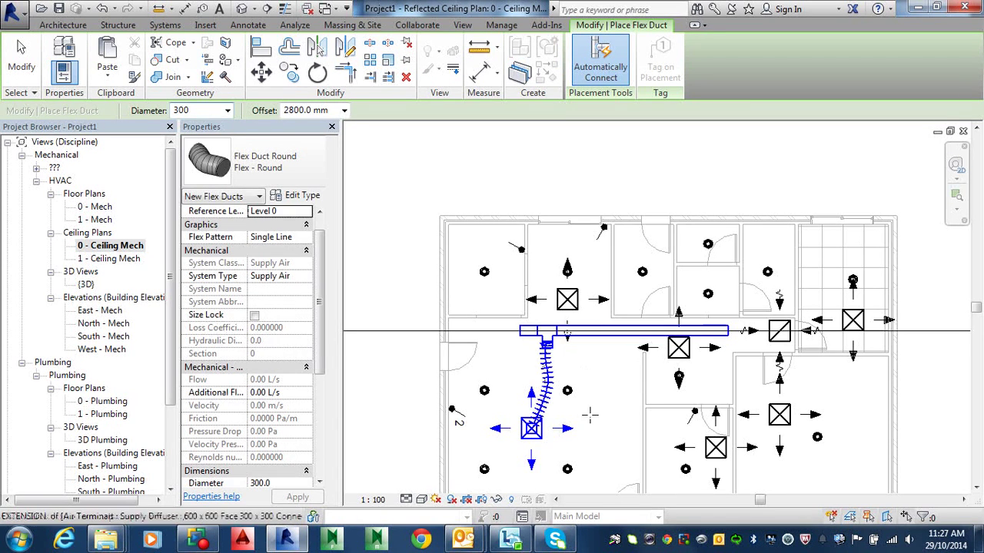
scroll(550, 338, up, 2)
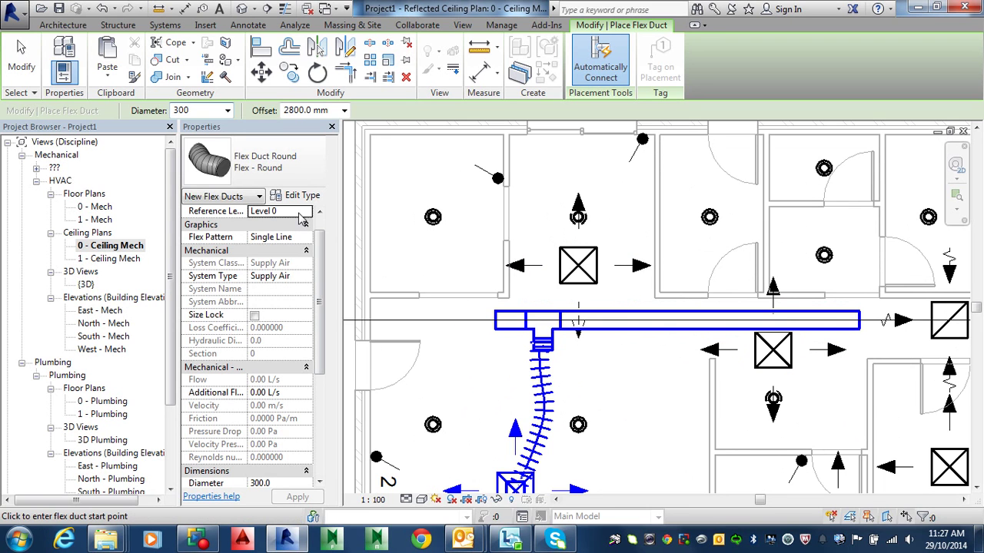
key(Escape)
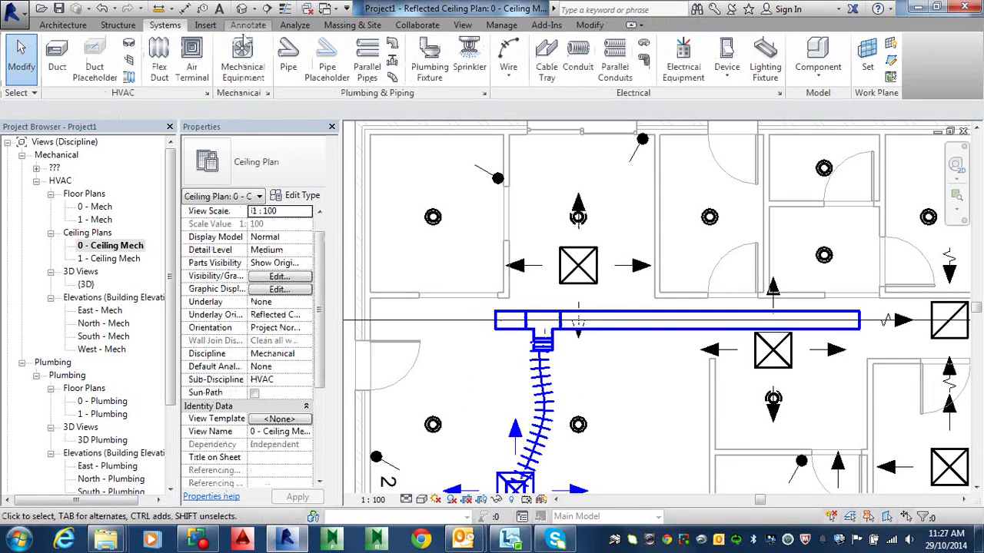
In the default 3D view, adjust the new flex duct's bend by moving its midpoint
click(243, 9)
shift+middle_drag(636, 356, 653, 253)
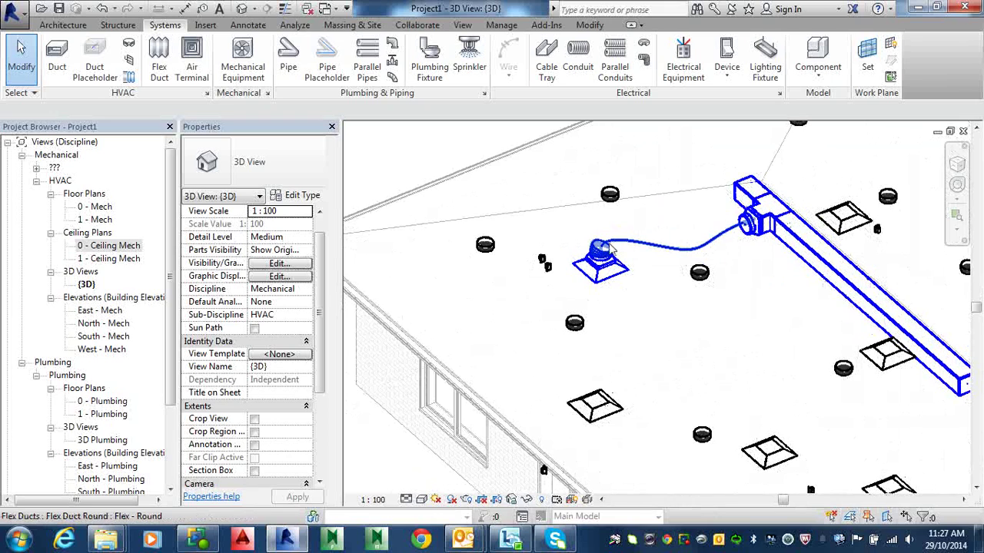
click(633, 246)
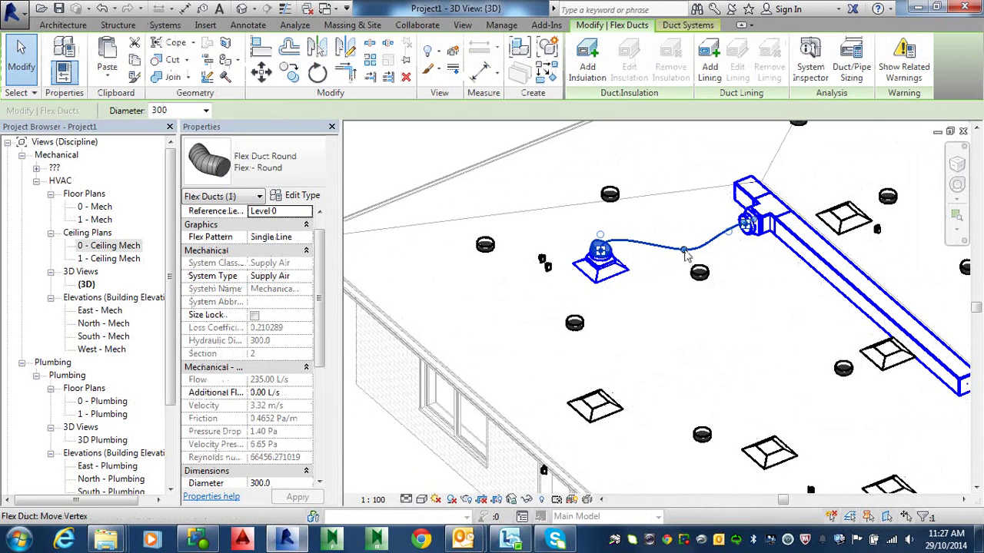
drag(684, 256, 683, 253)
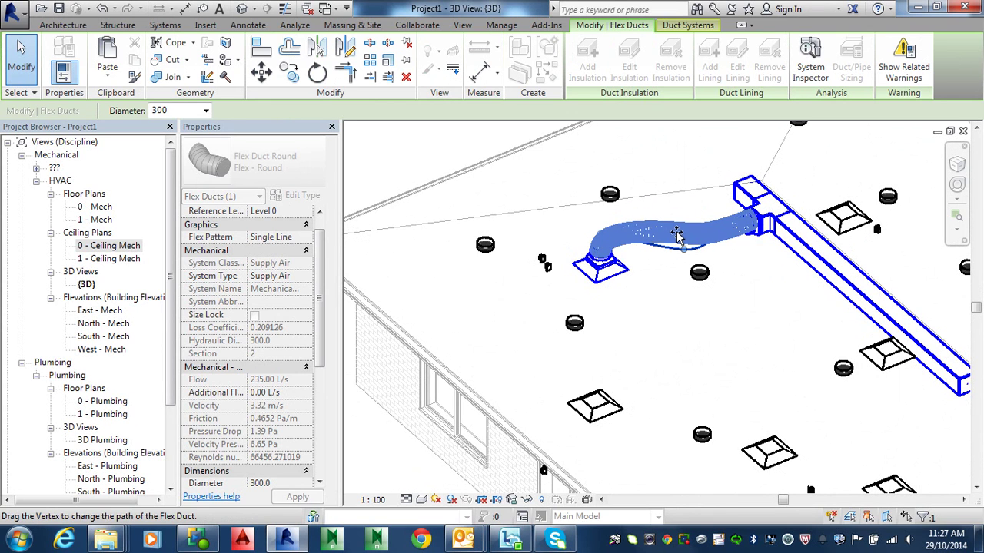
drag(676, 235, 680, 239)
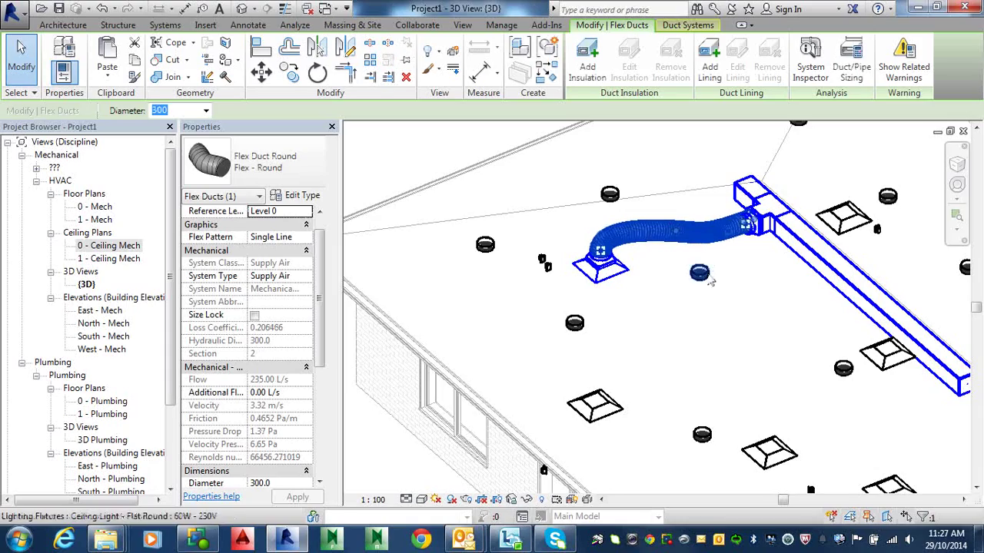
shift+middle_drag(721, 284, 824, 401)
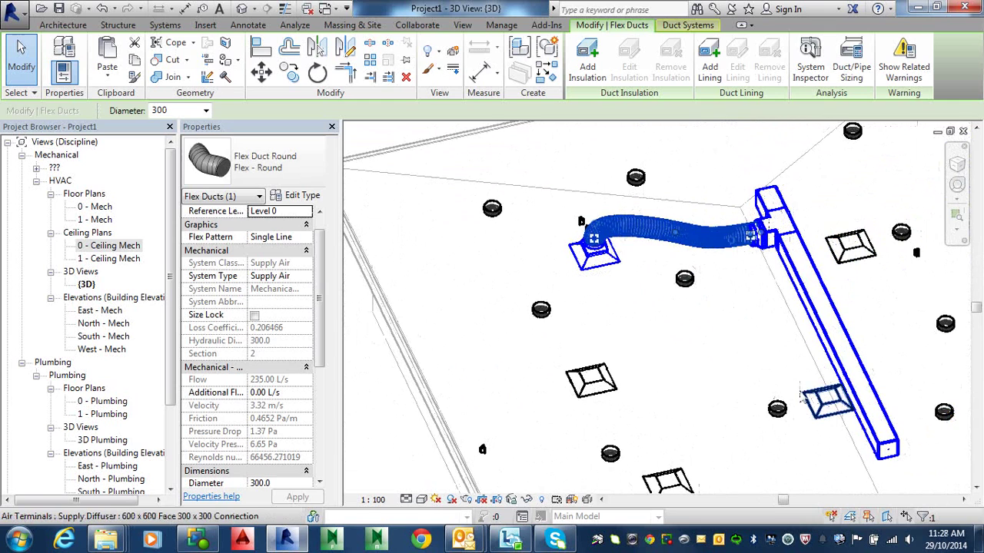
click(797, 392)
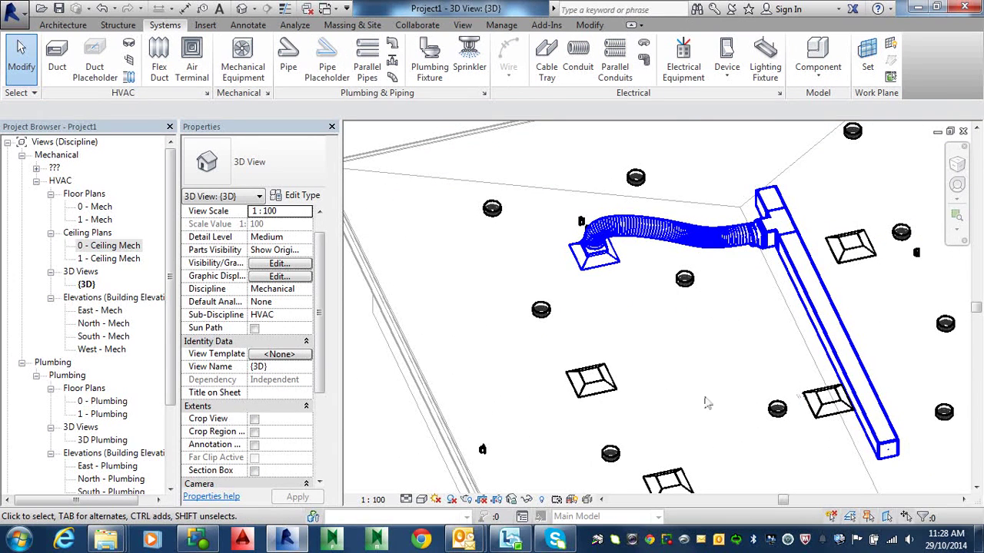
On 0 - Ceiling Mech, run a flex duct from the diffuser above the corridor into the main duct
double_click(110, 246)
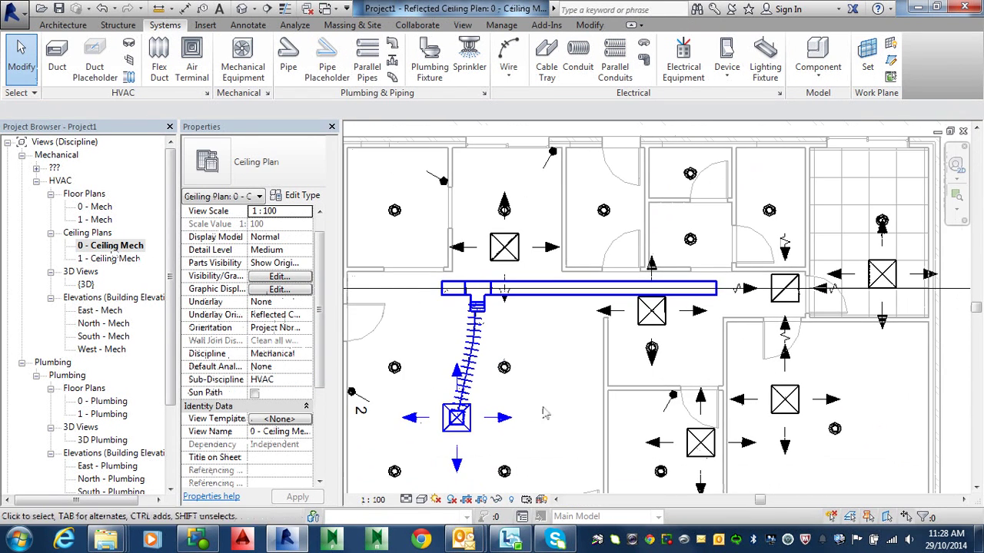
middle_drag(566, 418, 580, 535)
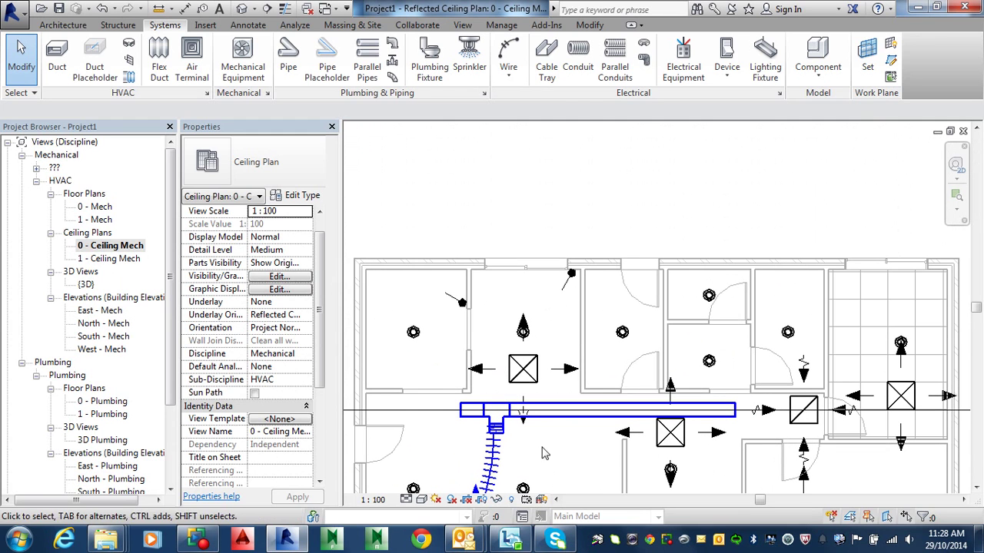
click(523, 369)
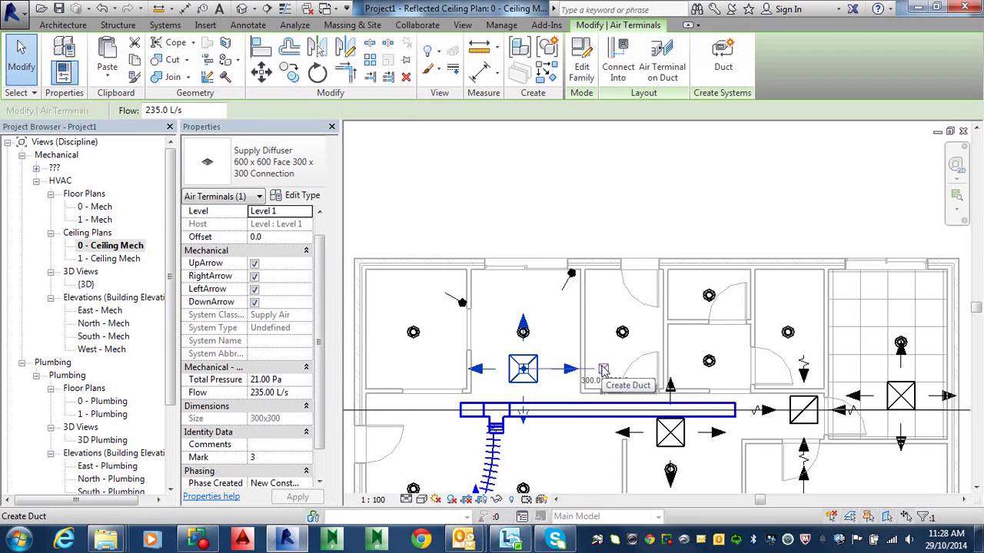
right_click(604, 371)
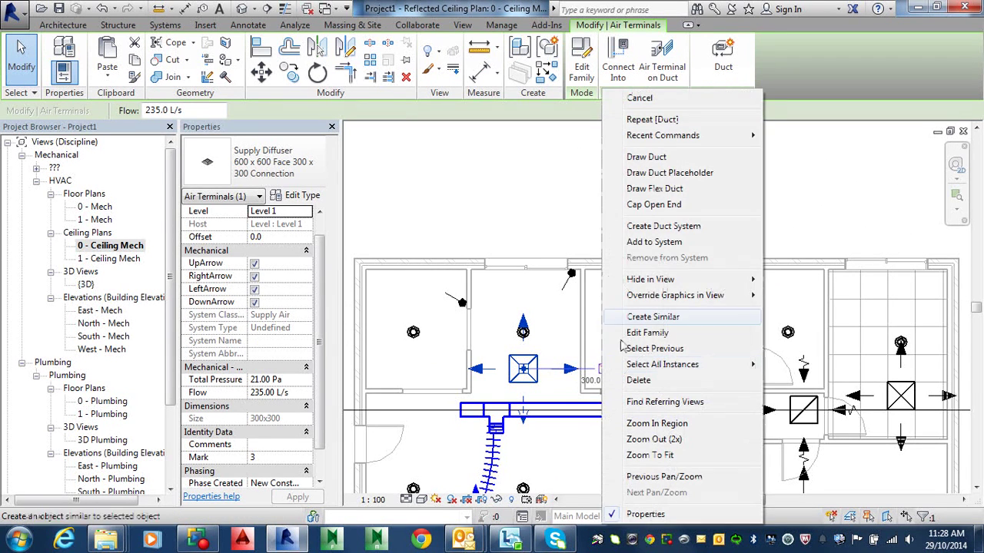
click(672, 191)
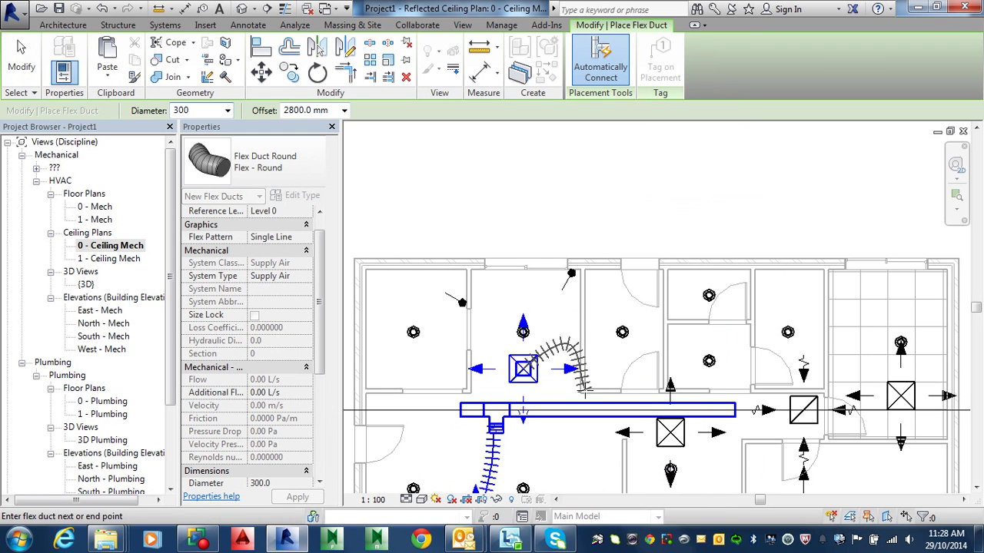
click(583, 403)
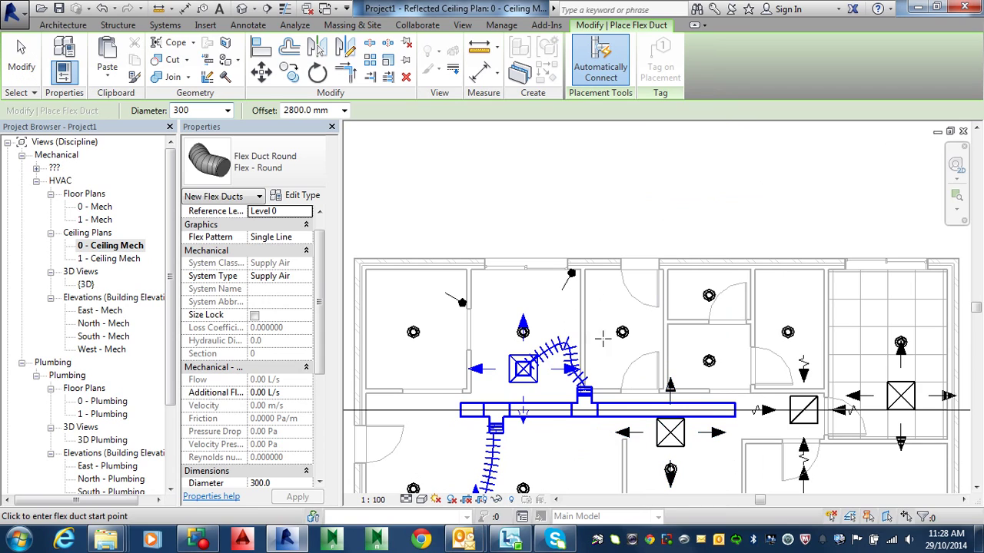
In 3D, pull the second flex duct's midpoint upward into a raised arch
click(241, 8)
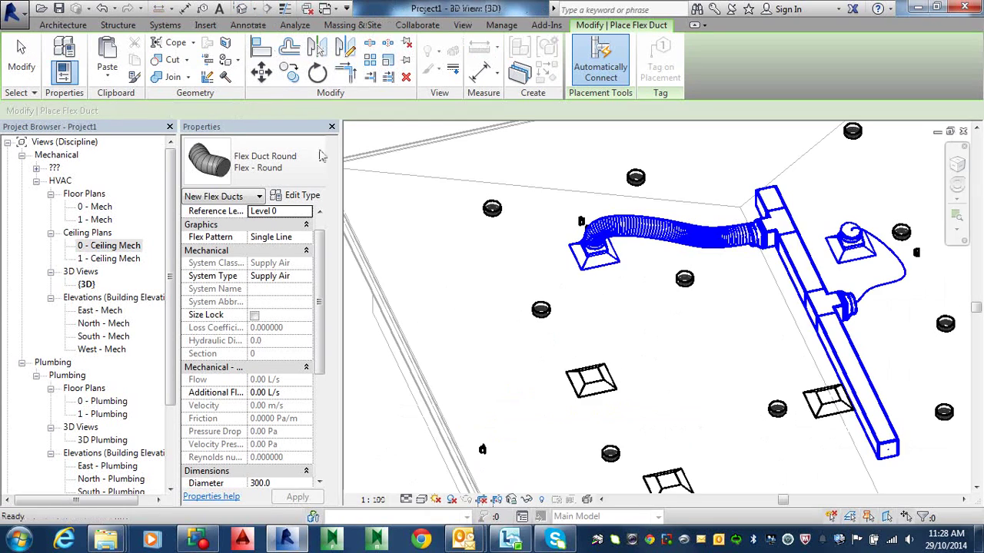
shift+middle_drag(702, 323, 746, 367)
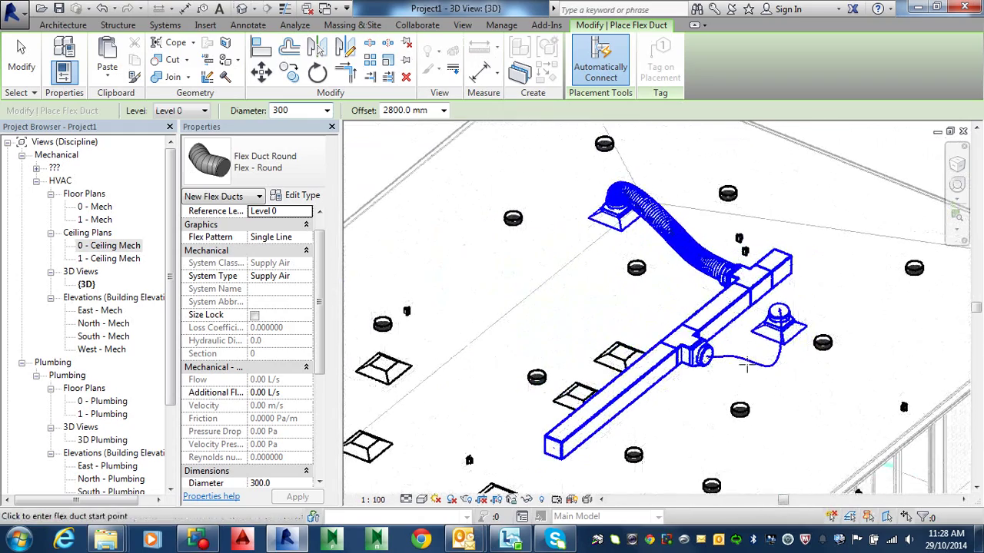
key(Escape)
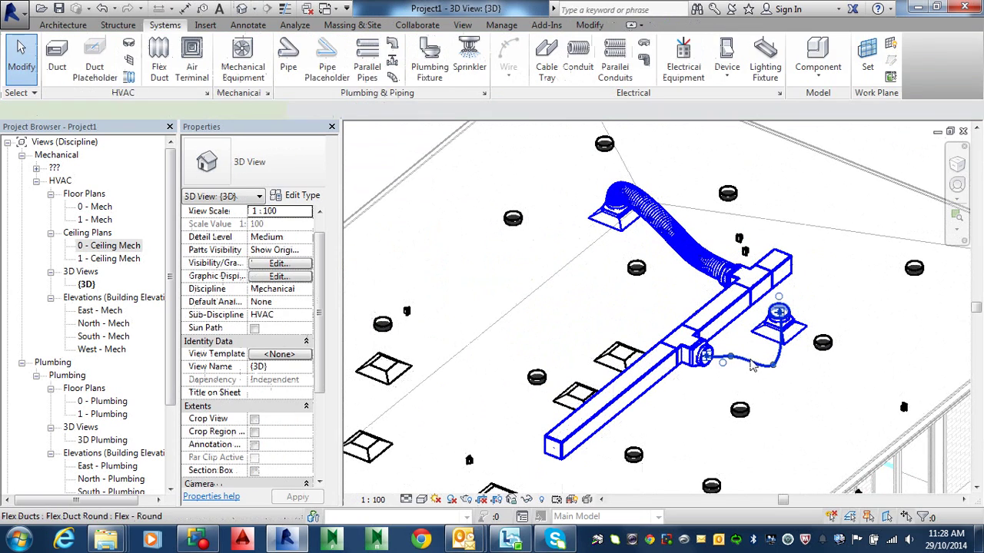
click(775, 367)
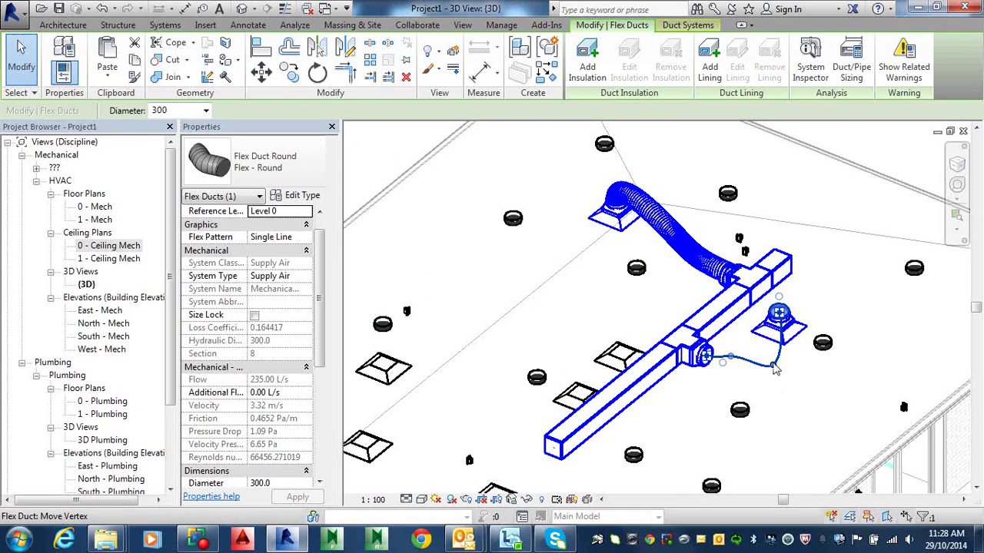
drag(775, 366, 768, 347)
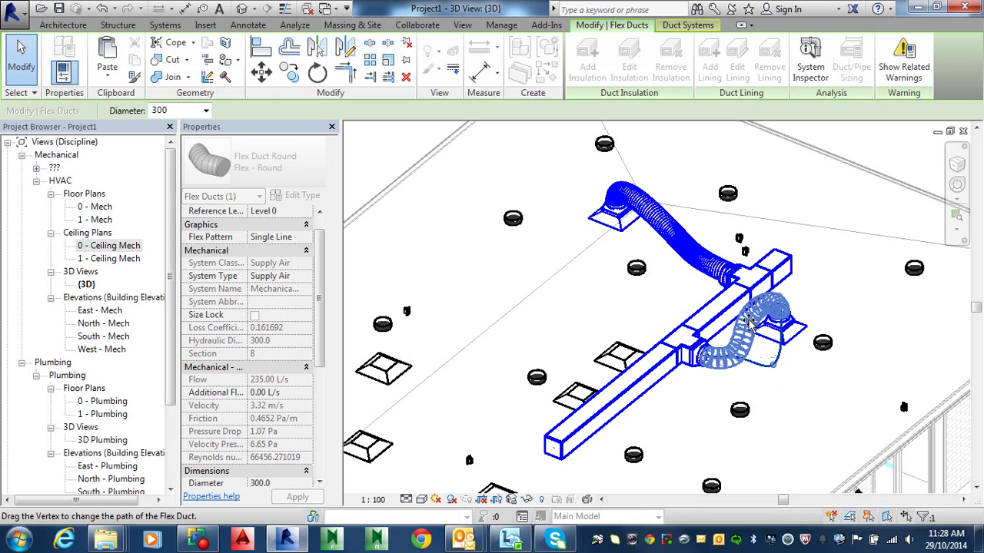
drag(750, 323, 761, 316)
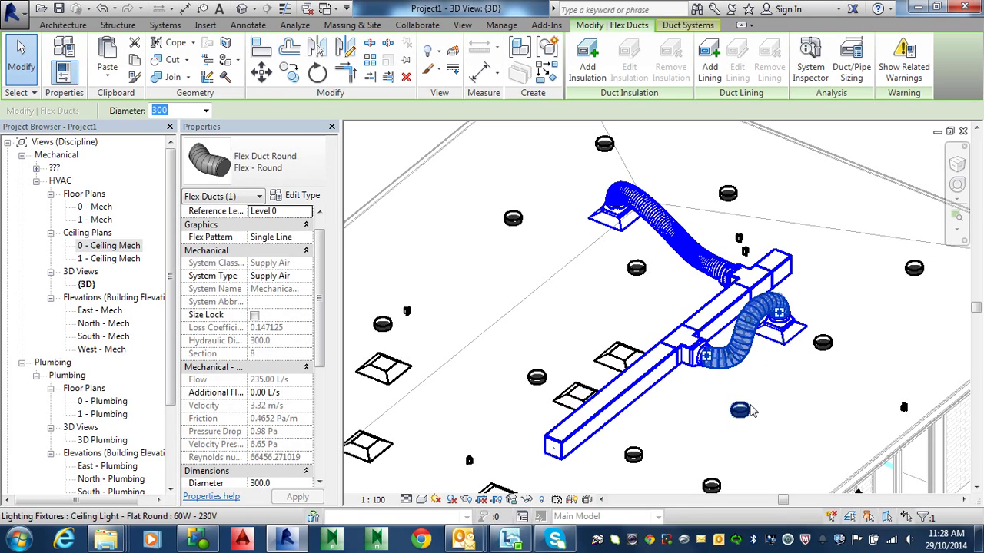
shift+middle_drag(742, 407, 715, 285)
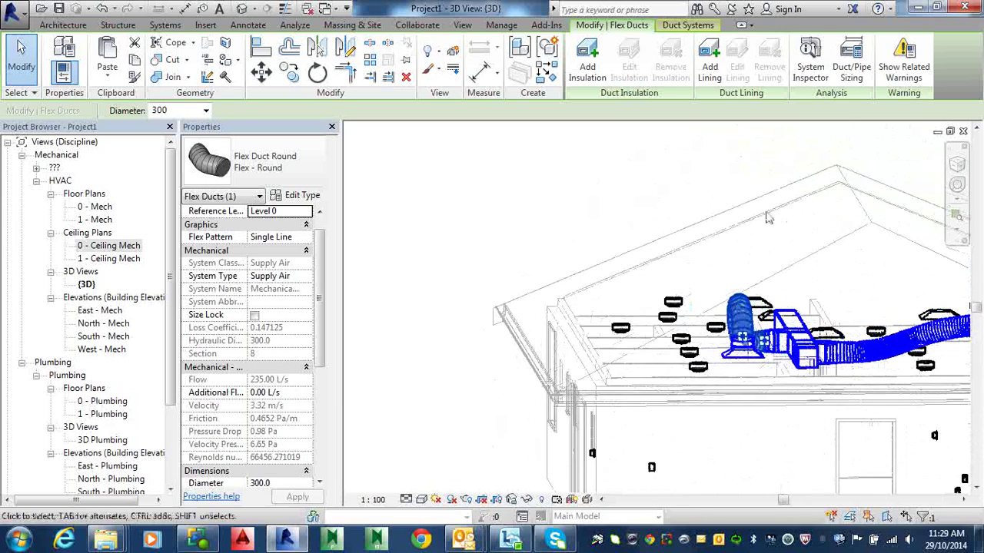
View the model from the ViewCube's LEFT side, then orbit to an oblique view of the duct
click(957, 166)
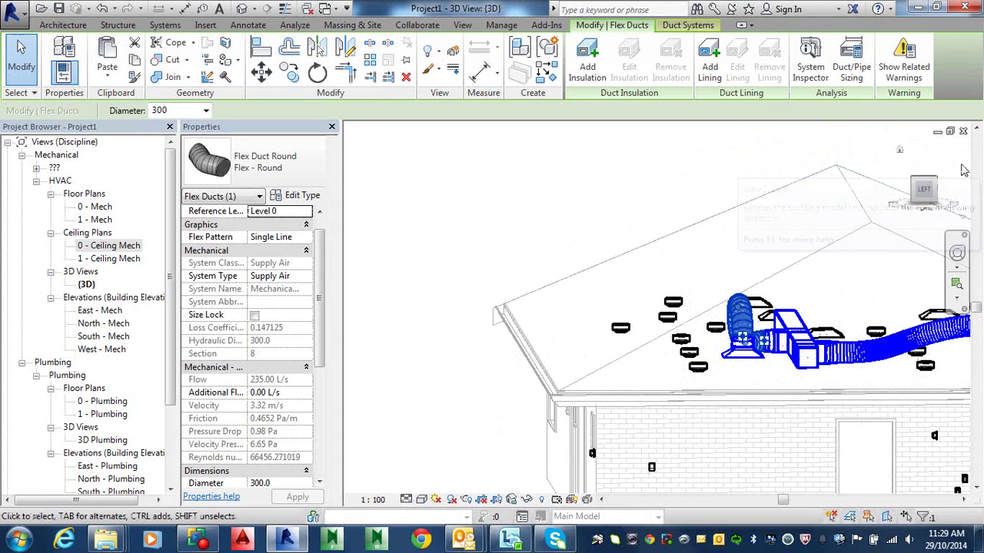
click(924, 193)
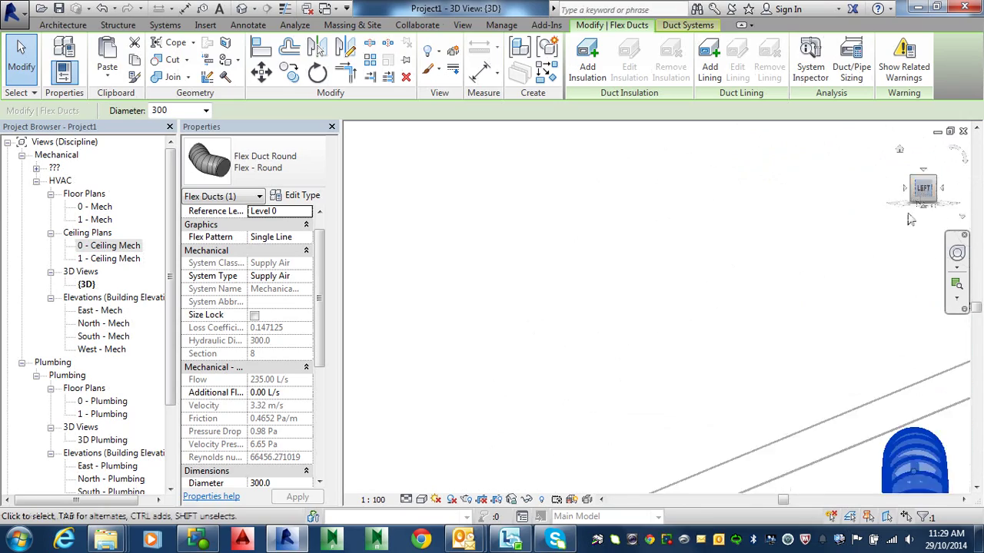
shift+middle_drag(797, 342, 886, 402)
scroll(740, 366, down, 5)
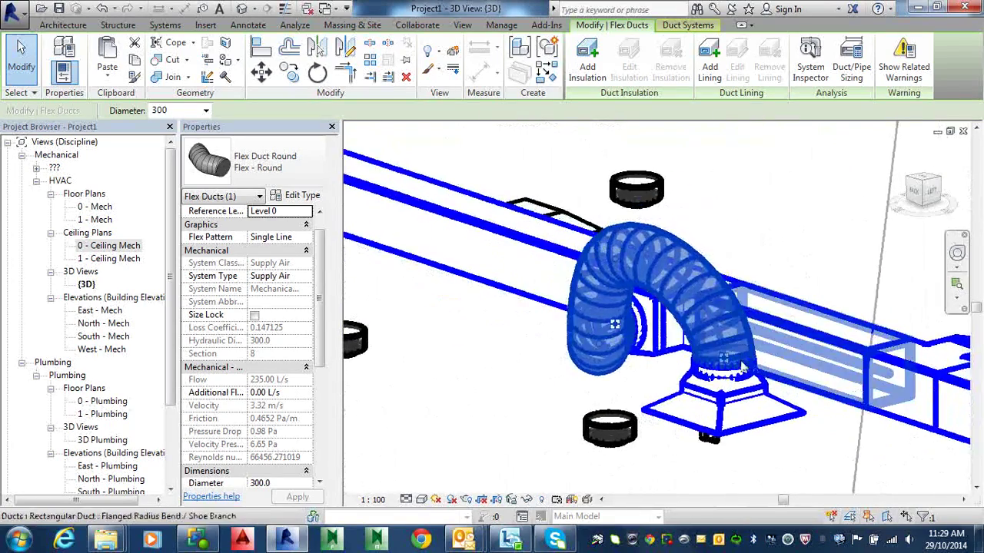
On 0 - Ceiling Mech, move the diffuser below the main duct down-right and turn its inlet to face left
double_click(109, 246)
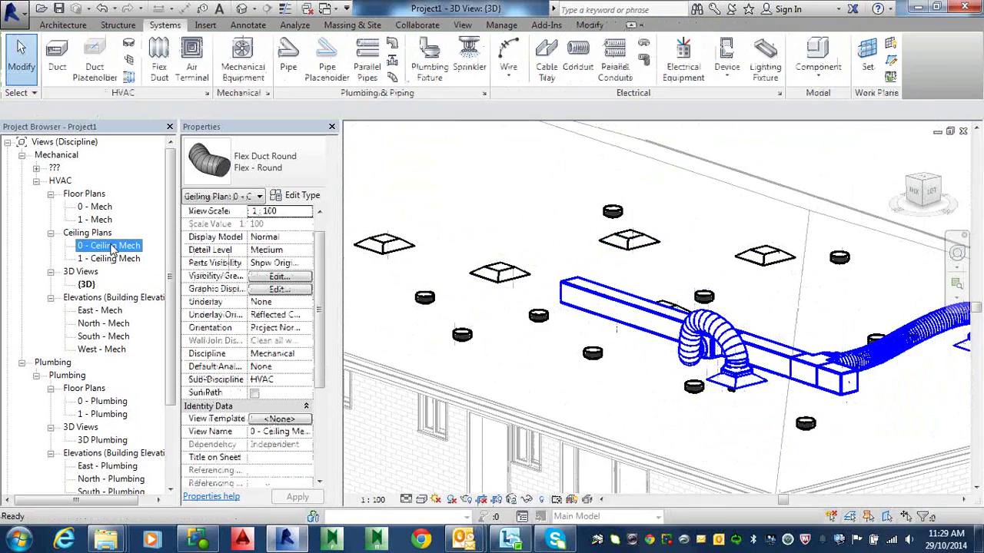
middle_drag(621, 376, 581, 324)
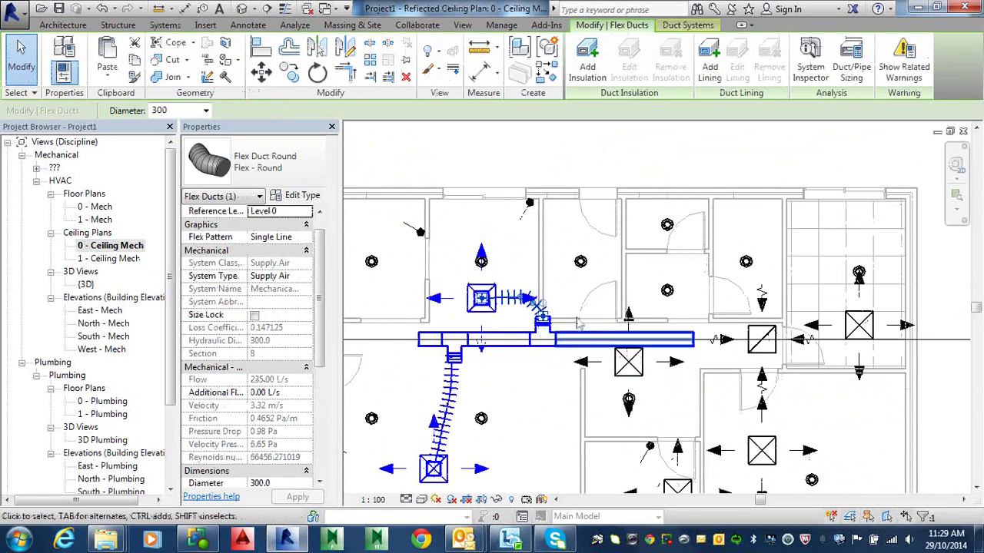
scroll(572, 360, up, 2)
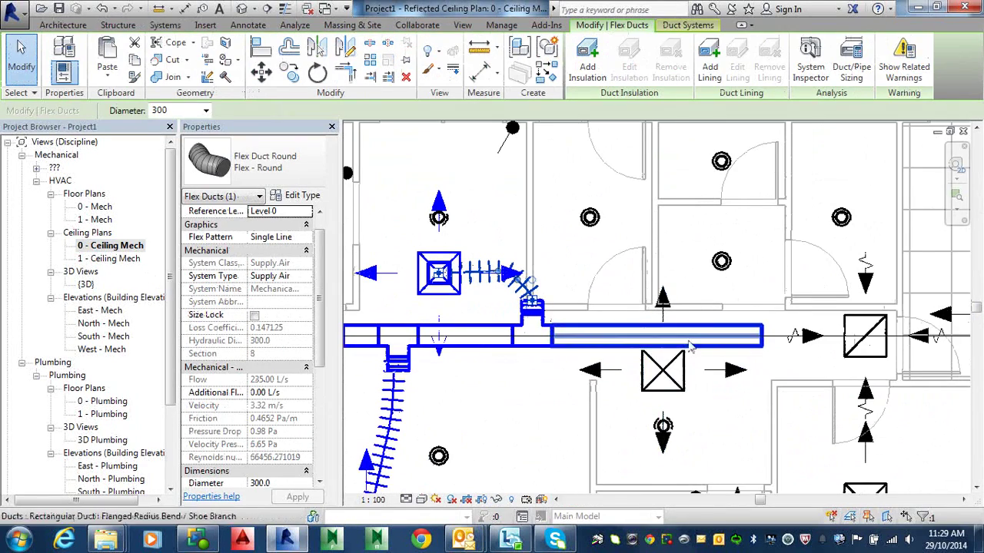
middle_drag(692, 338, 600, 355)
scroll(603, 352, down, 2)
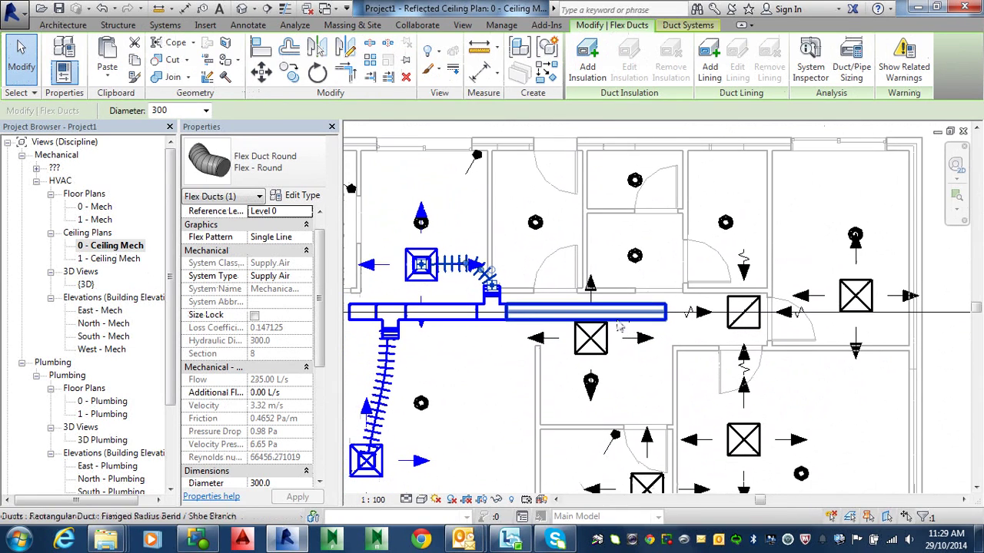
key(Escape)
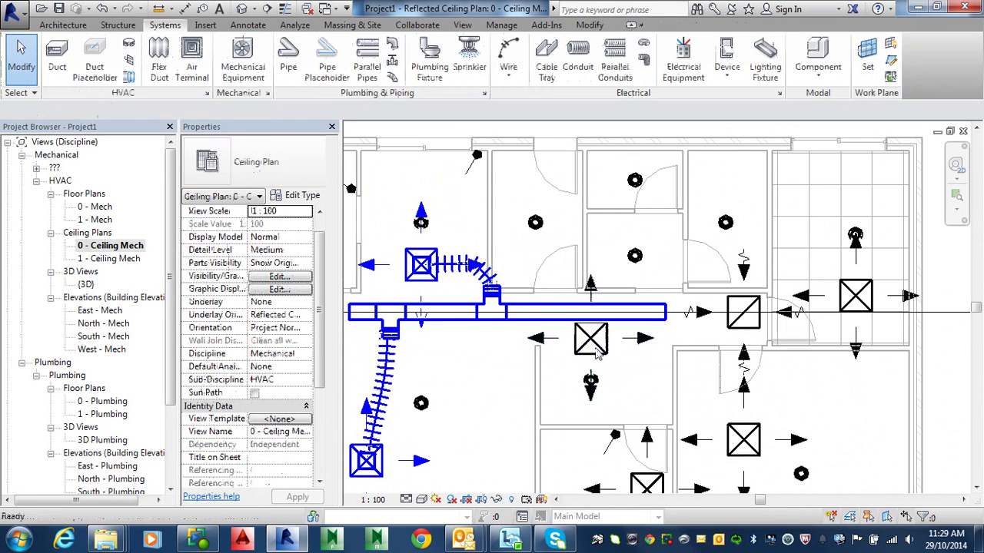
click(600, 348)
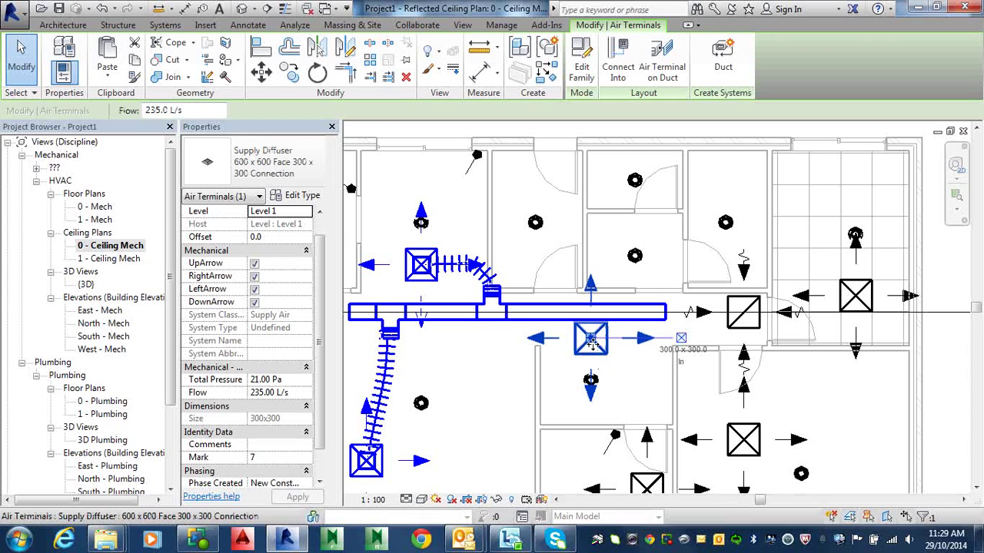
drag(591, 342, 644, 387)
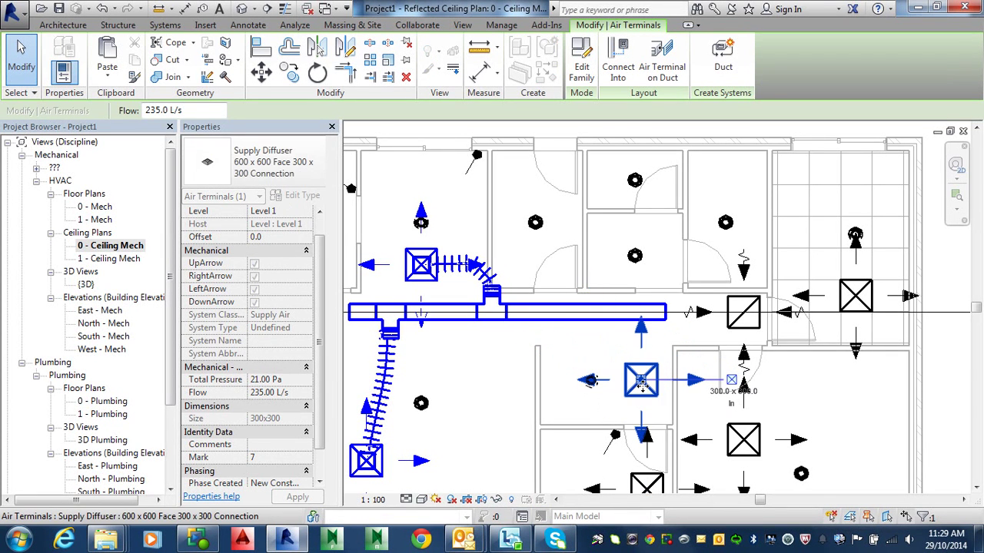
key(space)
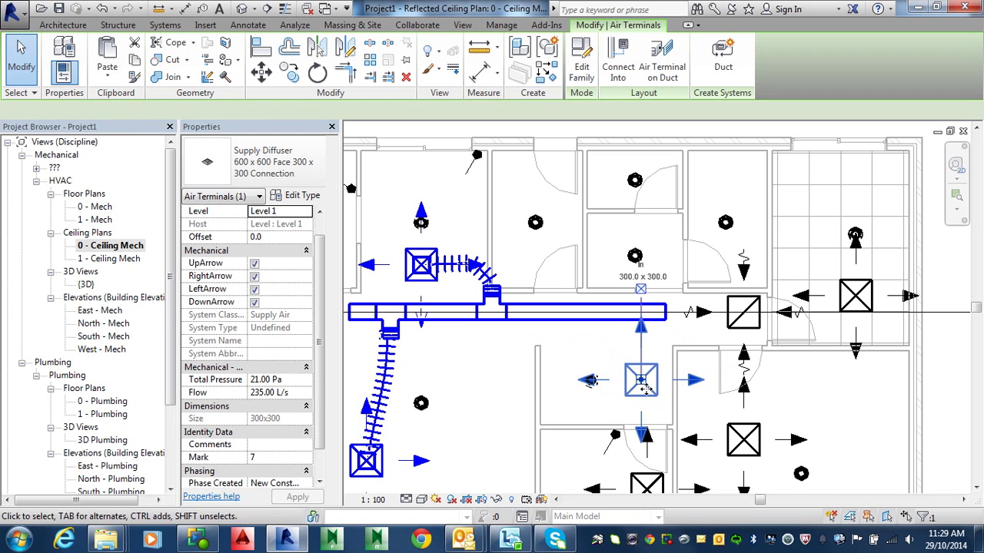
key(space)
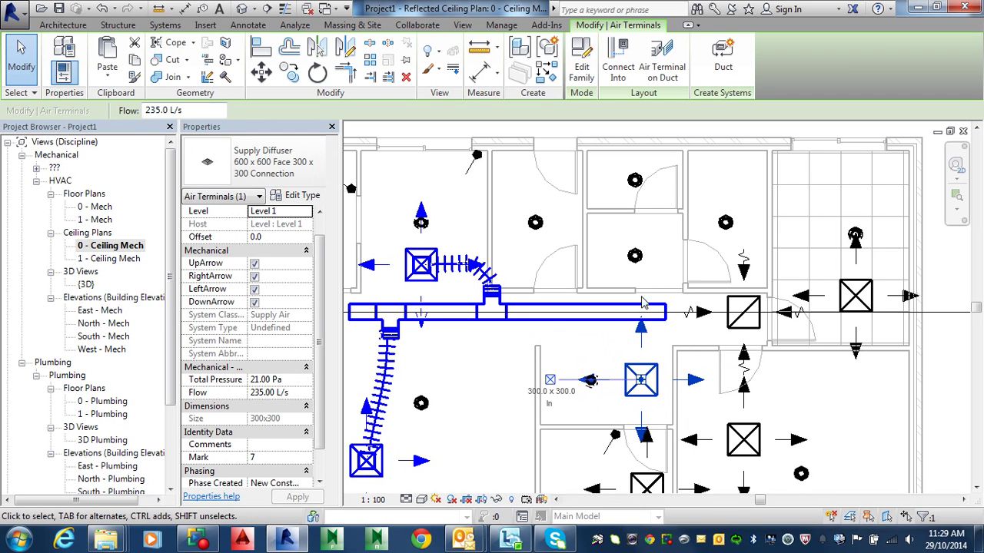
Run a flex duct from the lower diffuser's inlet into the main duct
right_click(551, 382)
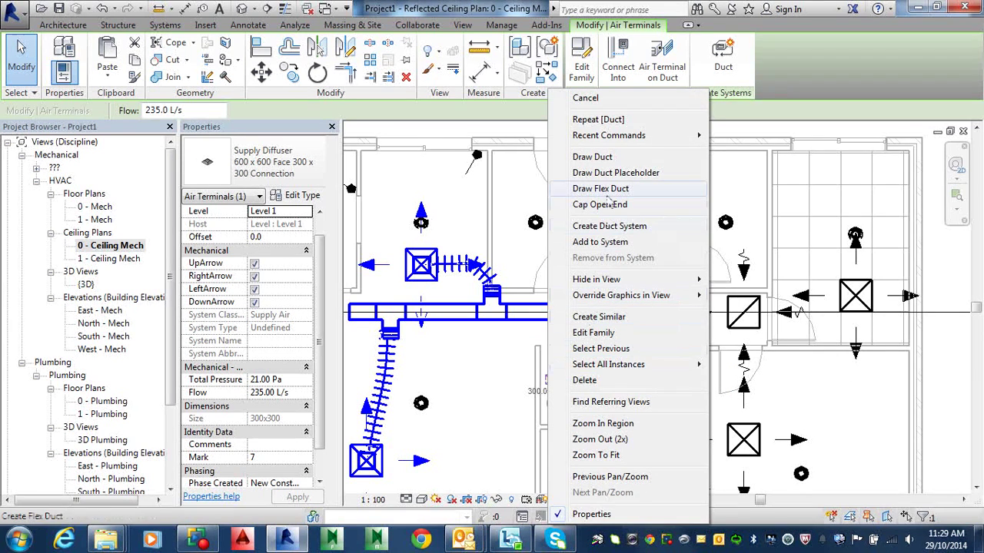
click(607, 189)
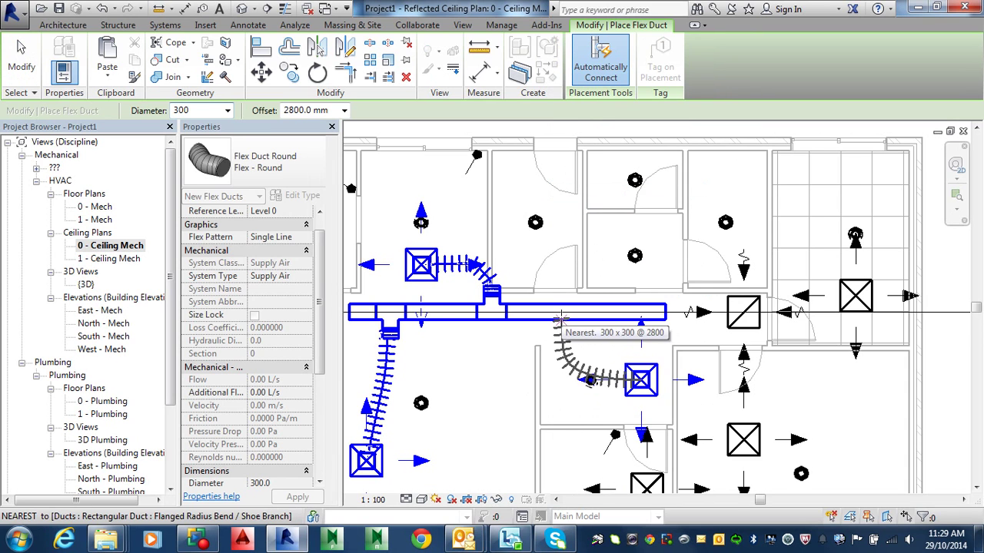
click(562, 317)
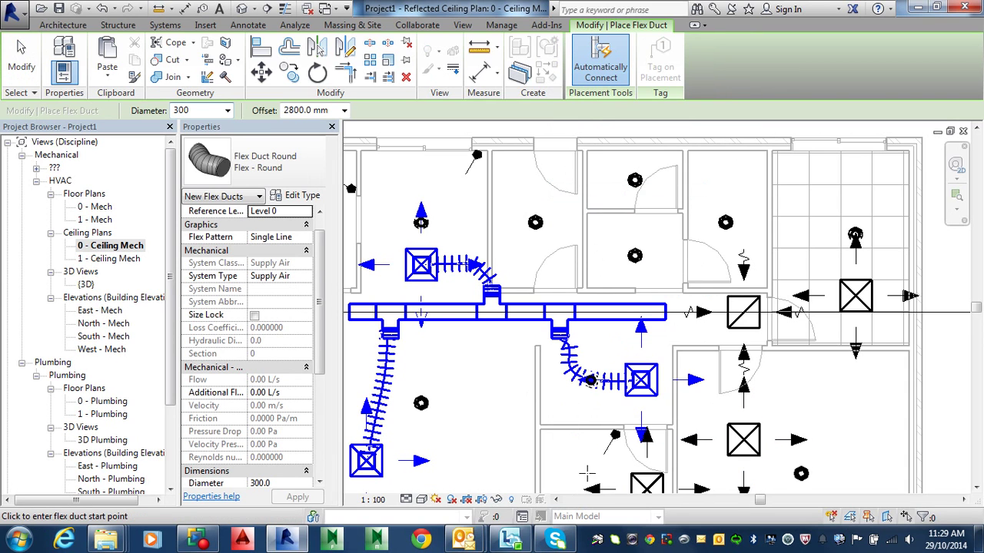
middle_drag(647, 487, 644, 358)
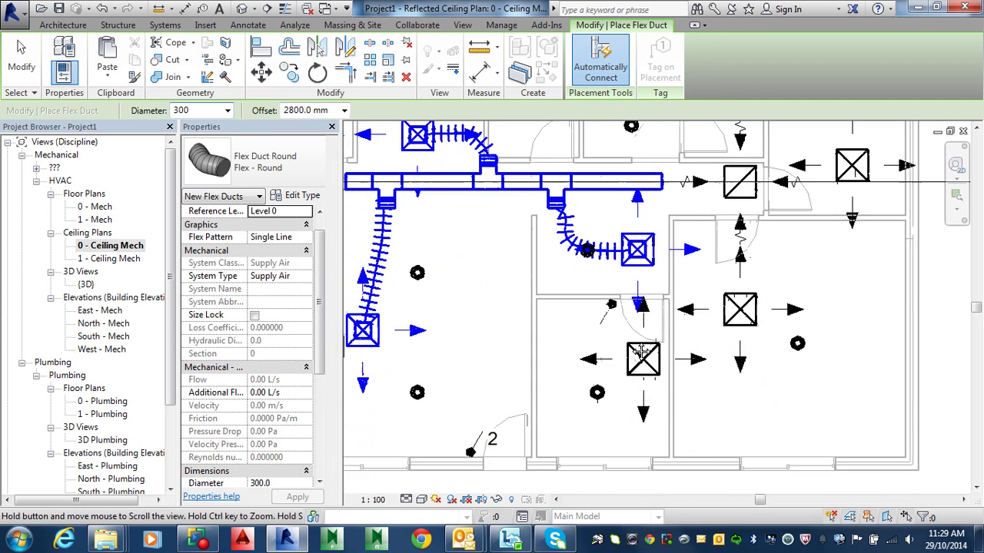
key(Escape)
click(643, 358)
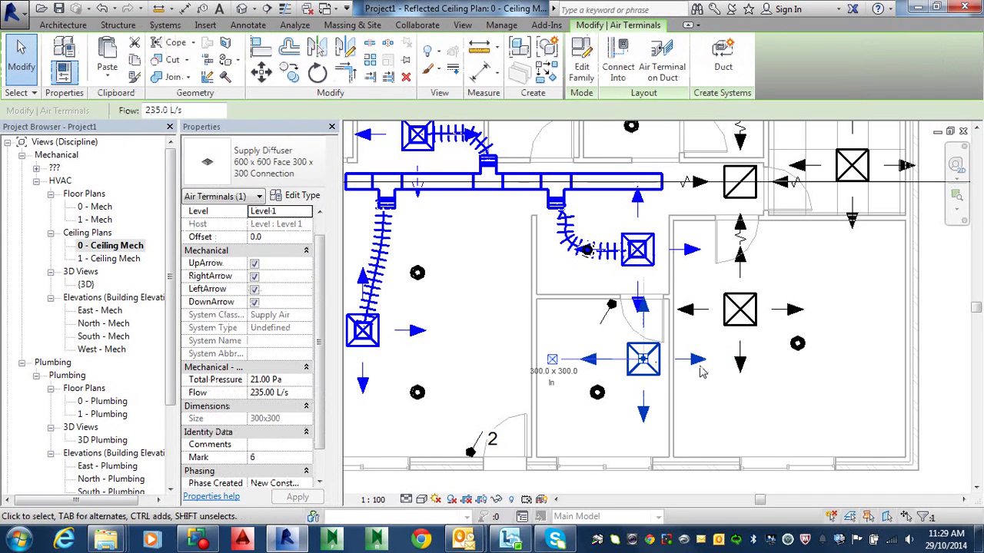
Run a long 300 mm flex duct from the lower central room's diffuser up into the main duct
right_click(551, 366)
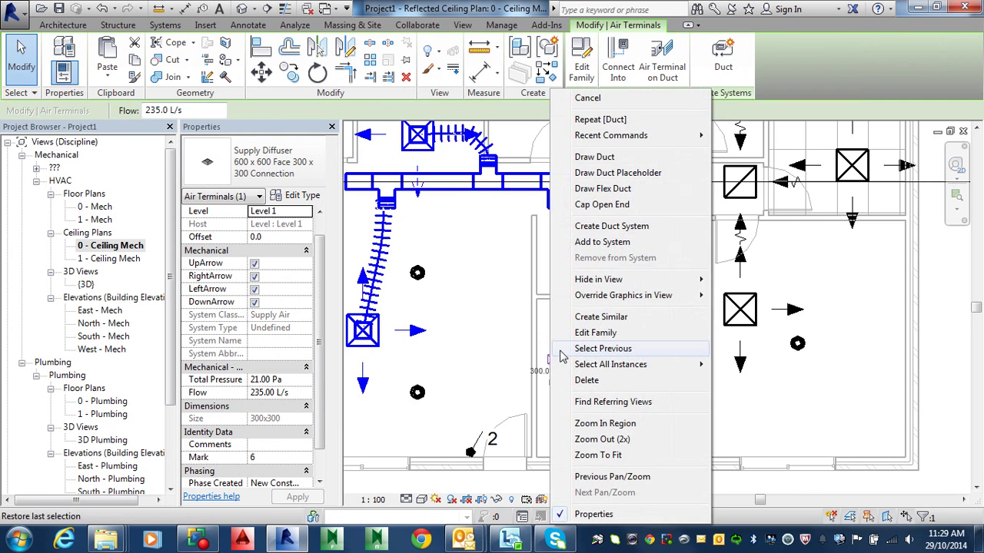
click(607, 197)
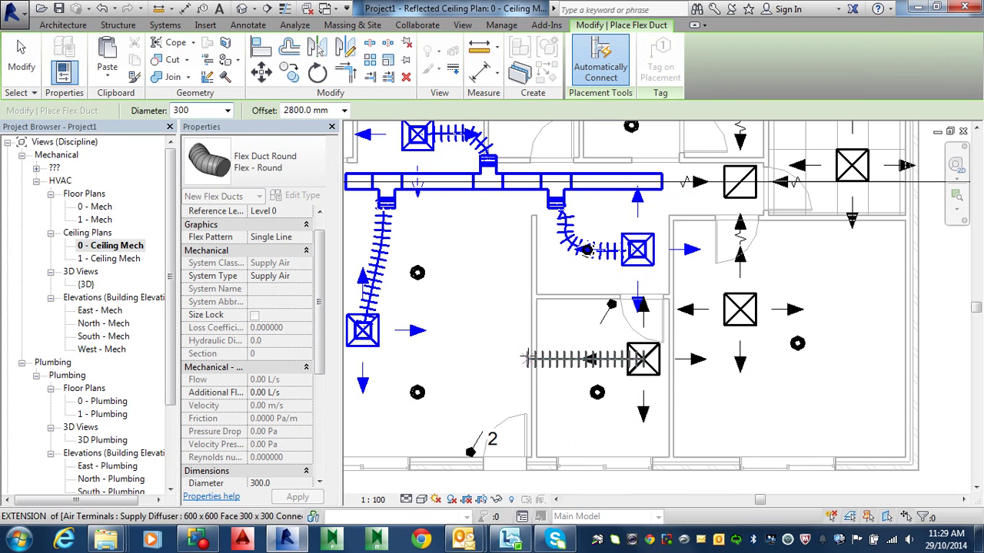
click(527, 189)
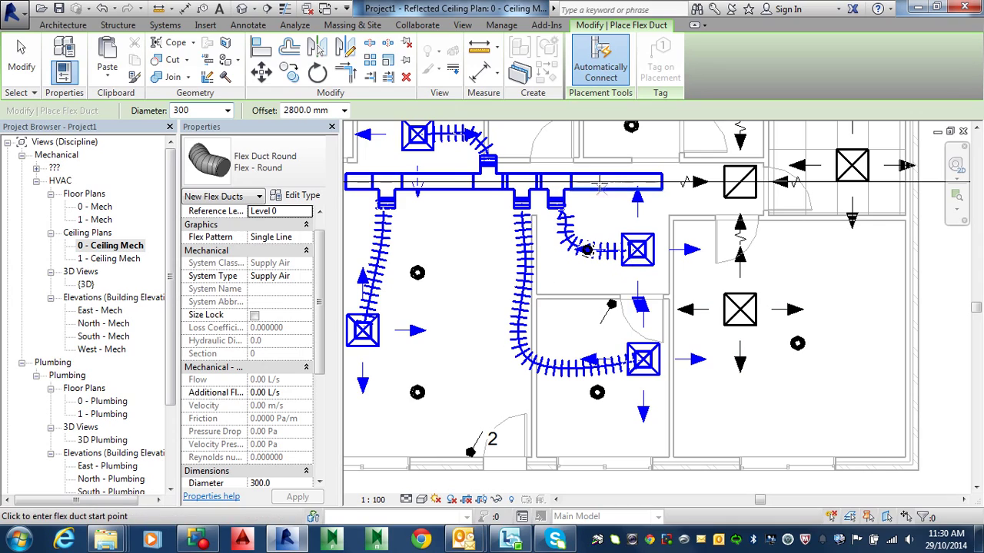
Switch to the 3D view facing the ducts and finish flex duct placement
click(242, 9)
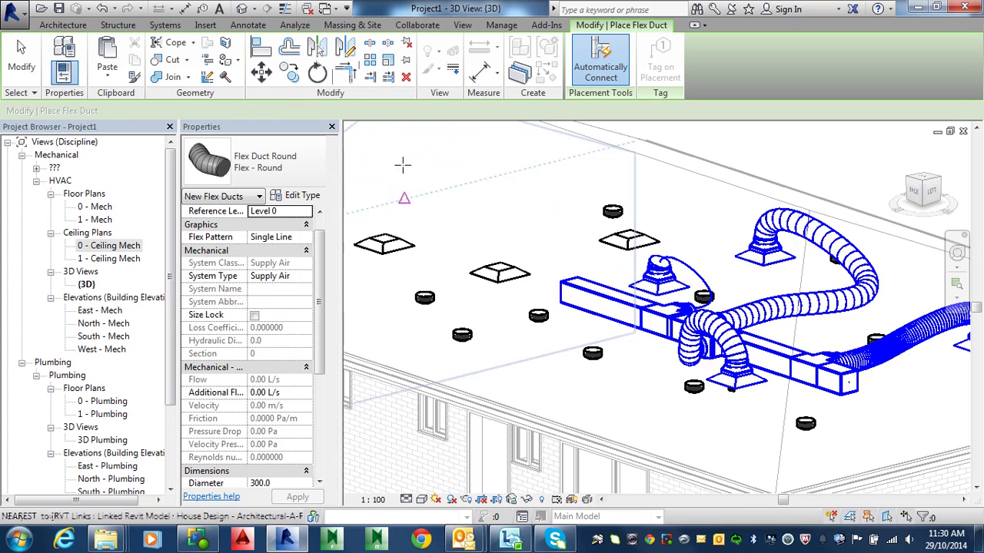
scroll(703, 369, up, 3)
shift+middle_drag(704, 369, 726, 406)
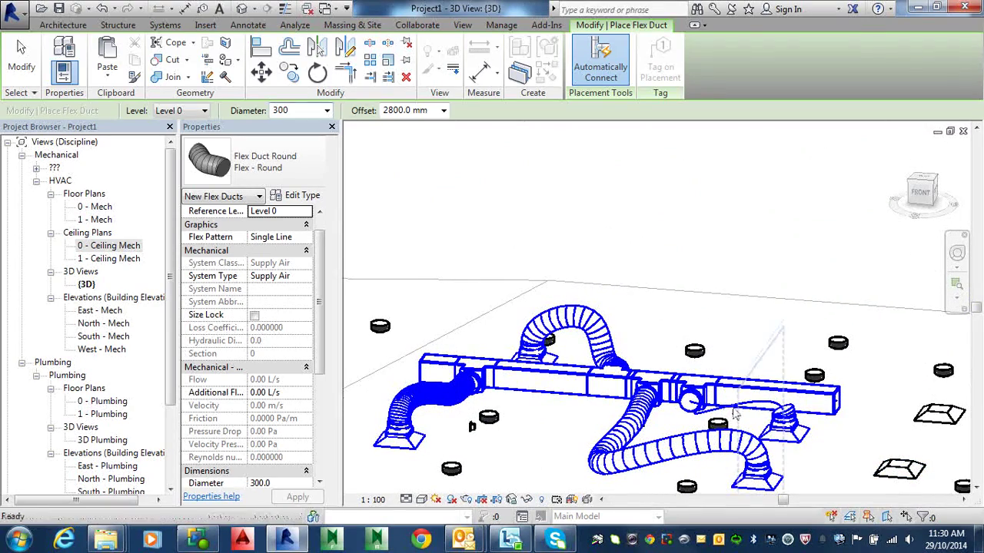
click(783, 413)
key(Escape)
Drag the nearby flex duct's middle vertices to arch it toward its diffuser
click(761, 405)
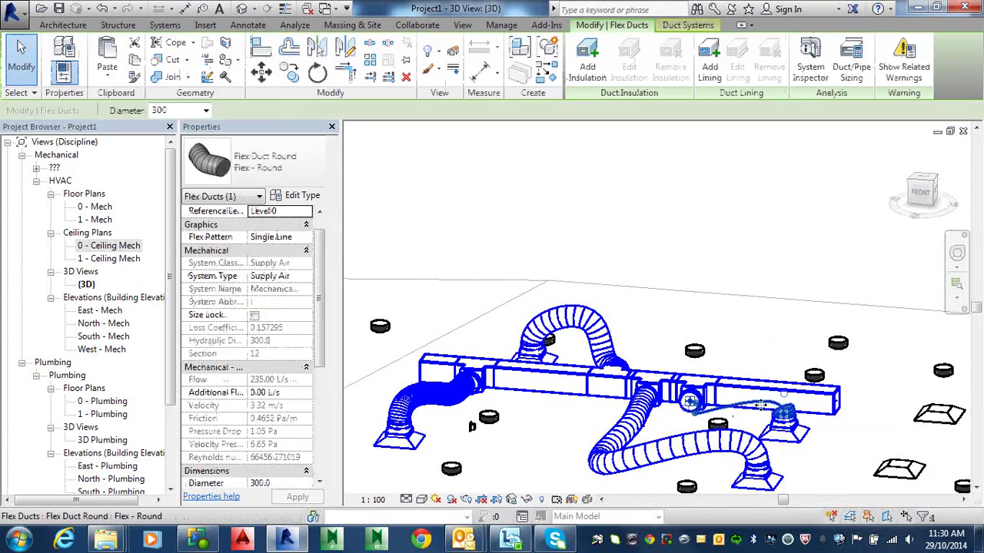
shift+middle_drag(761, 405, 717, 460)
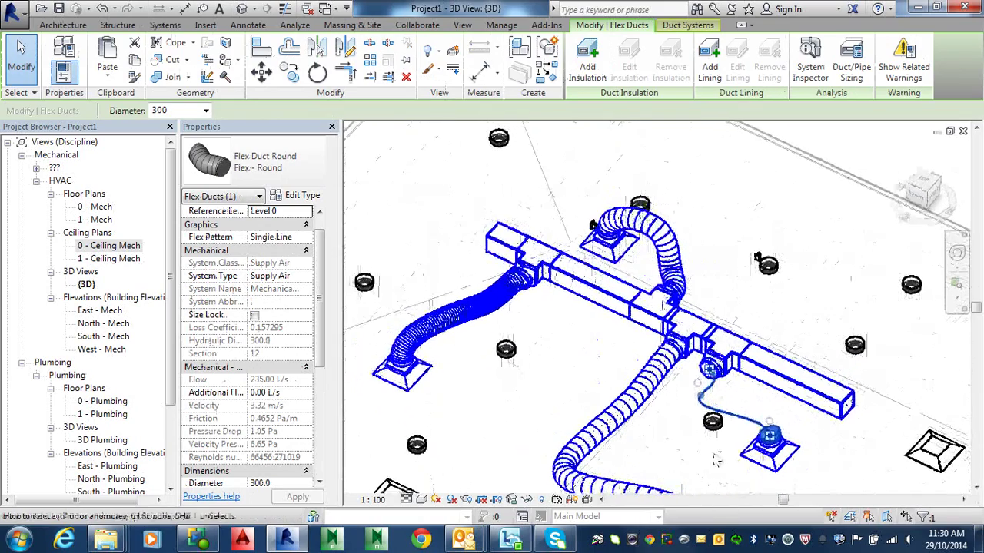
scroll(704, 397, up, 5)
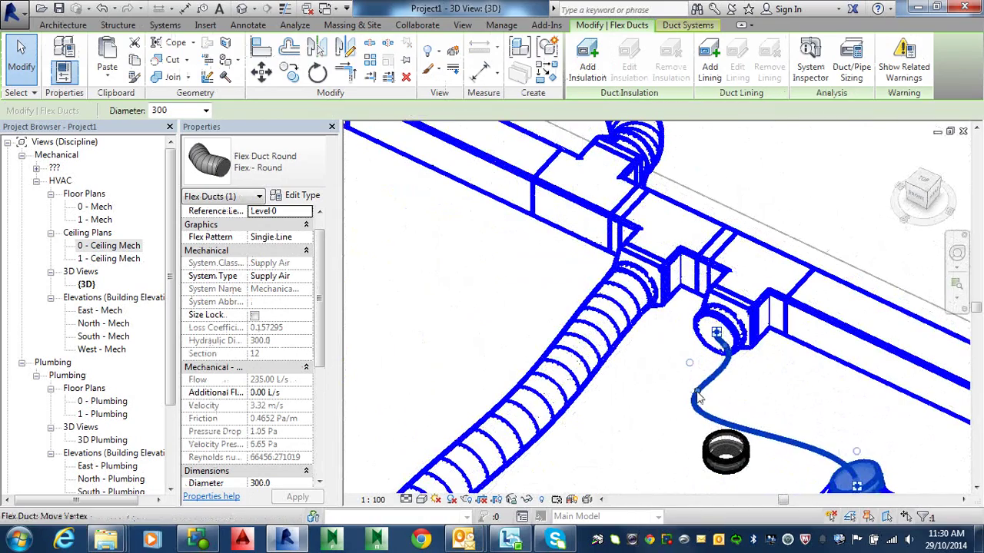
drag(699, 396, 715, 355)
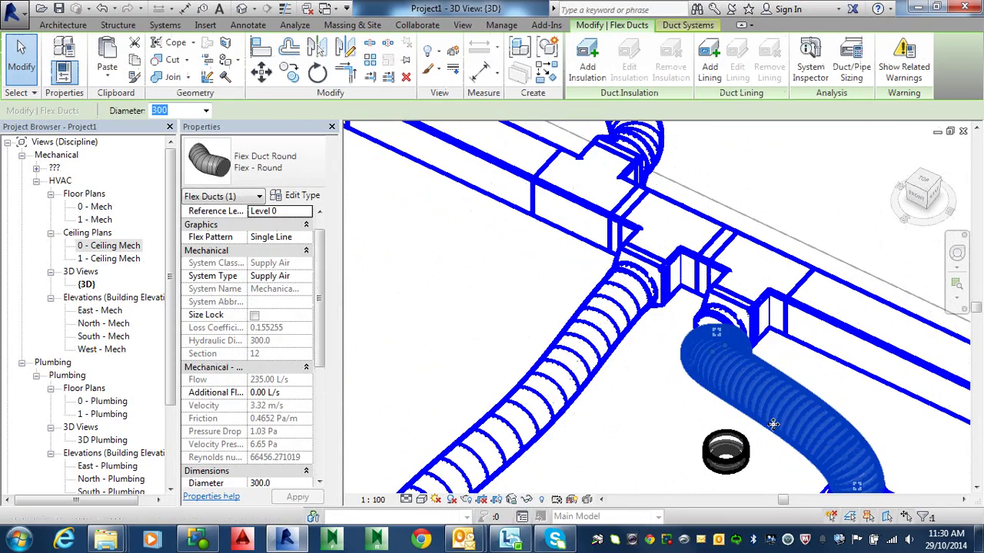
shift+middle_drag(768, 431, 852, 339)
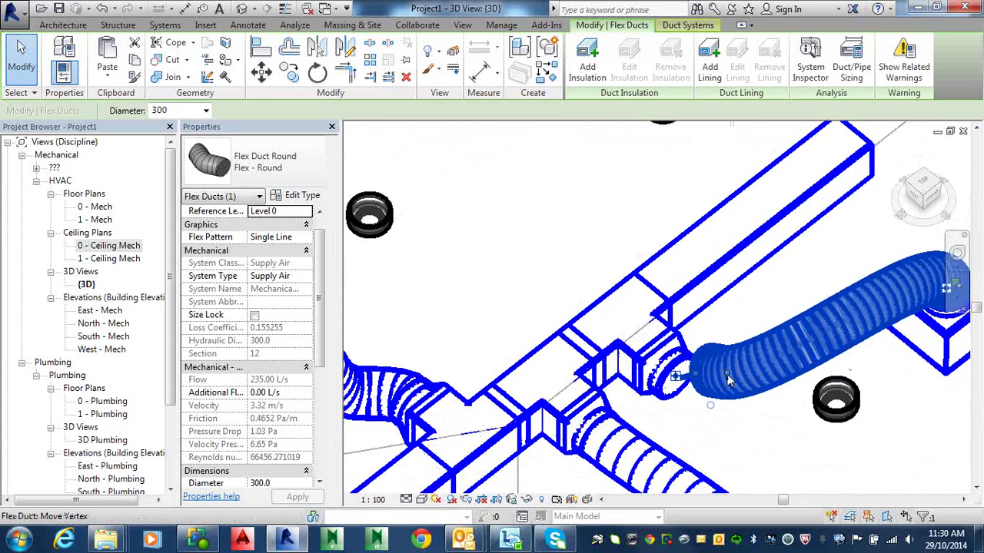
drag(728, 379, 890, 320)
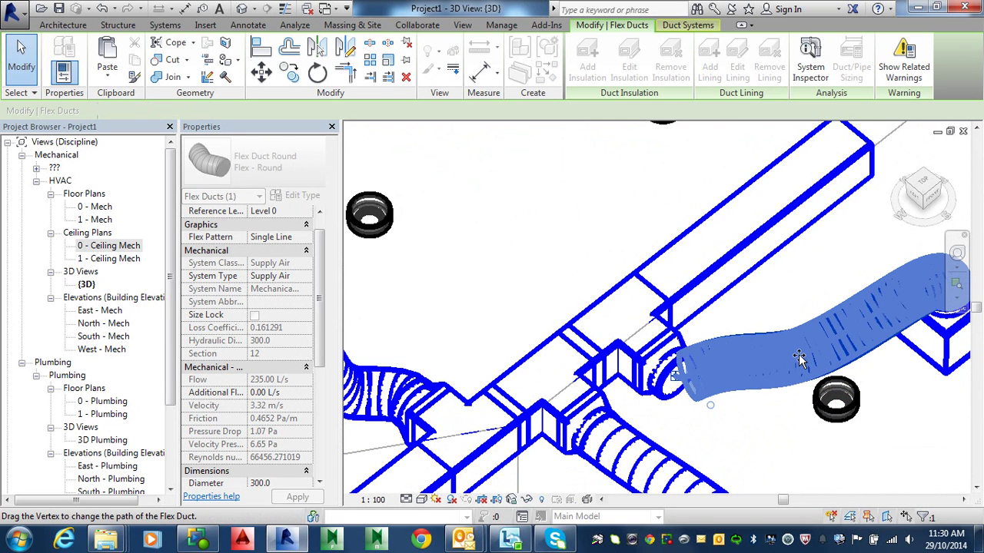
drag(722, 376, 684, 378)
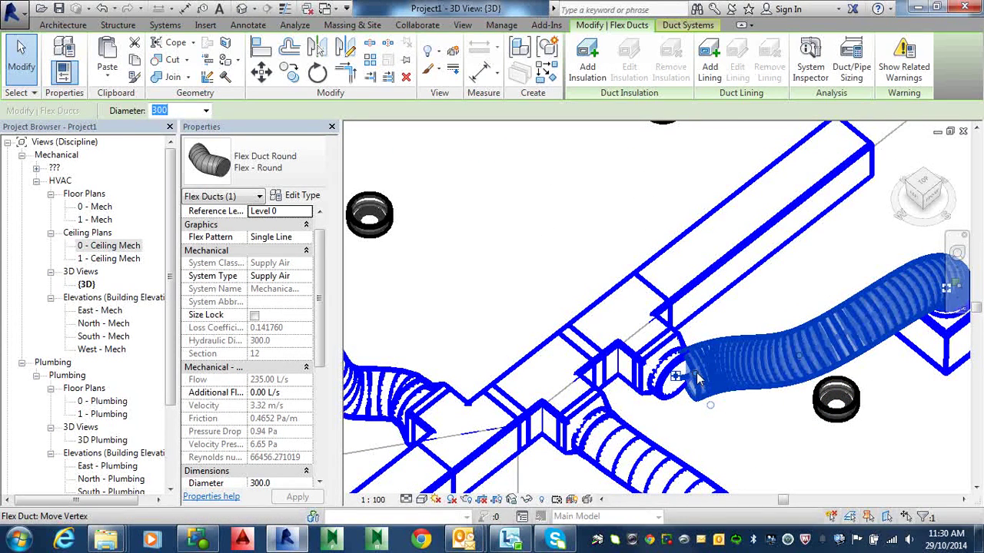
Undo an accidental deletion of the flex duct and reselect it
right_click(800, 354)
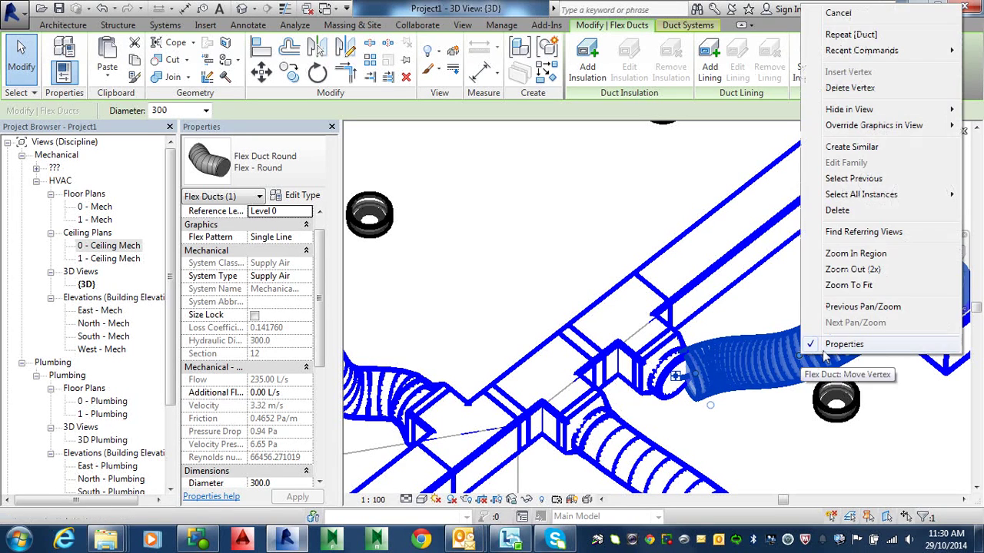
click(840, 210)
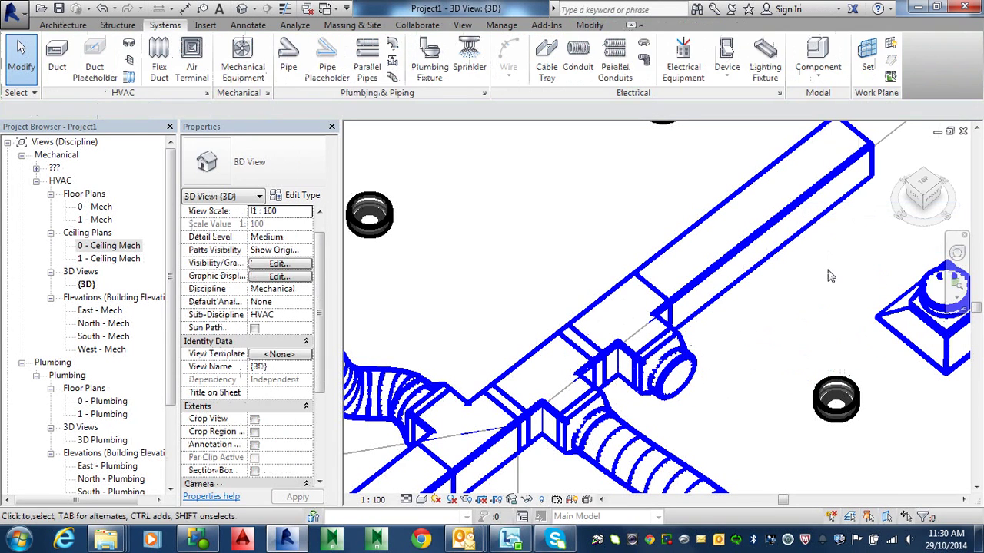
key(ctrl+z)
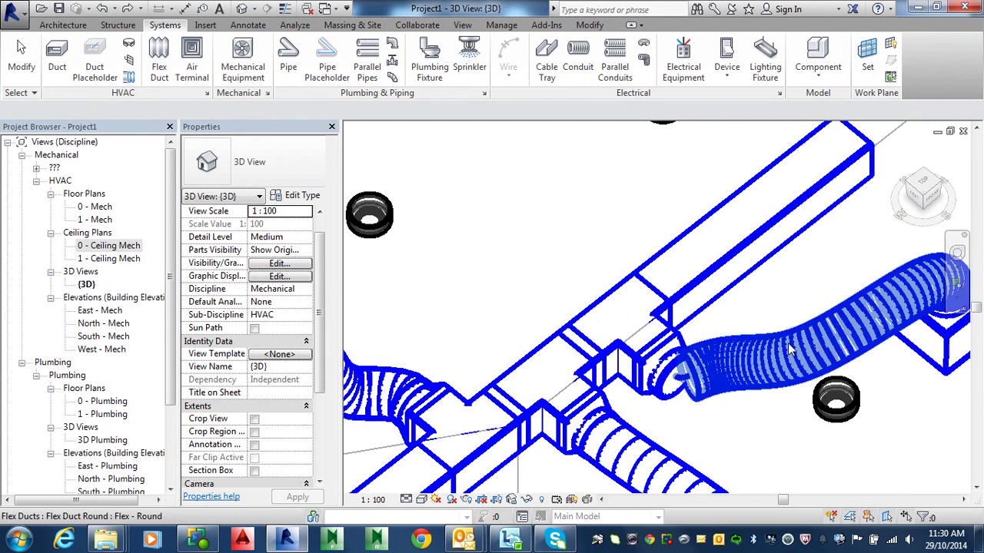
click(797, 356)
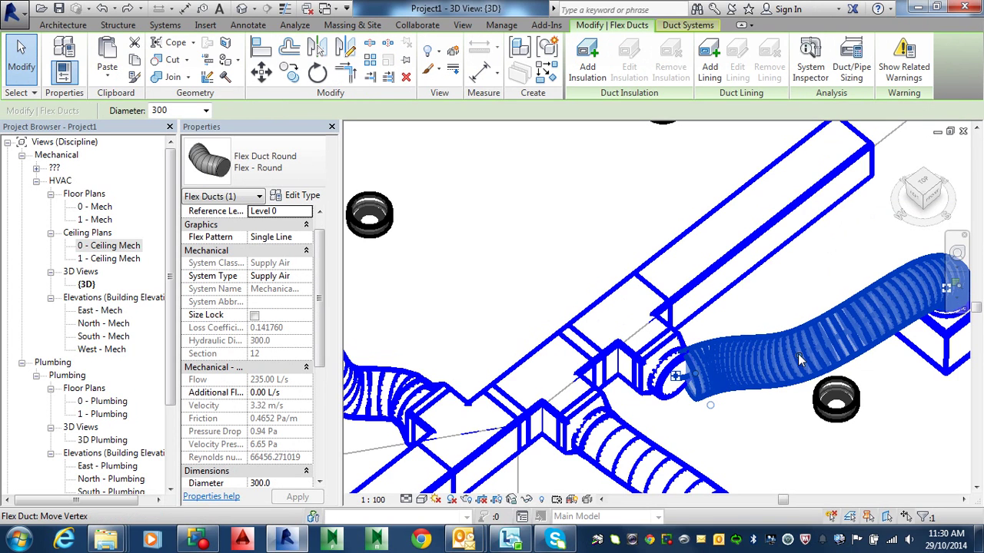
Delete a flex duct vertex and drag its end into a smooth S-curve
right_click(799, 353)
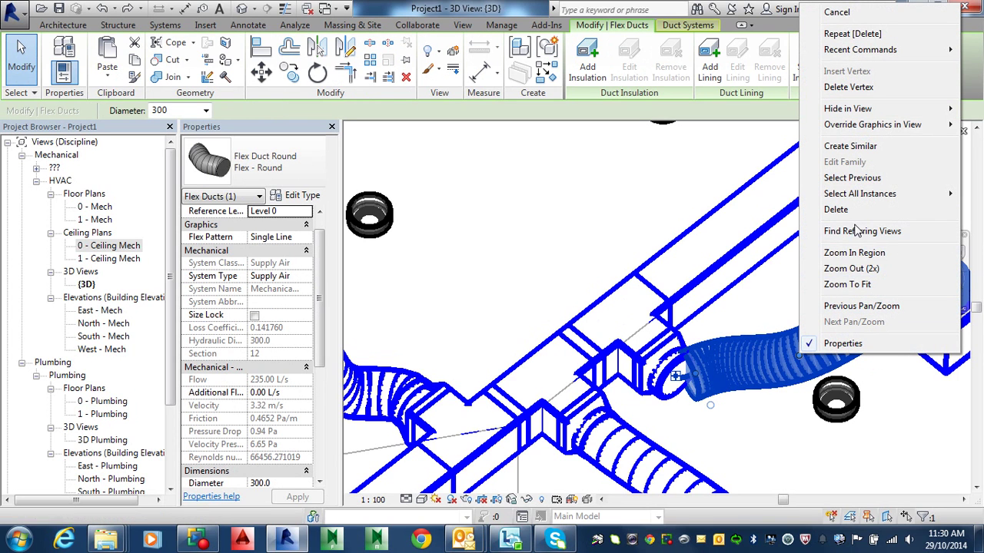
click(849, 87)
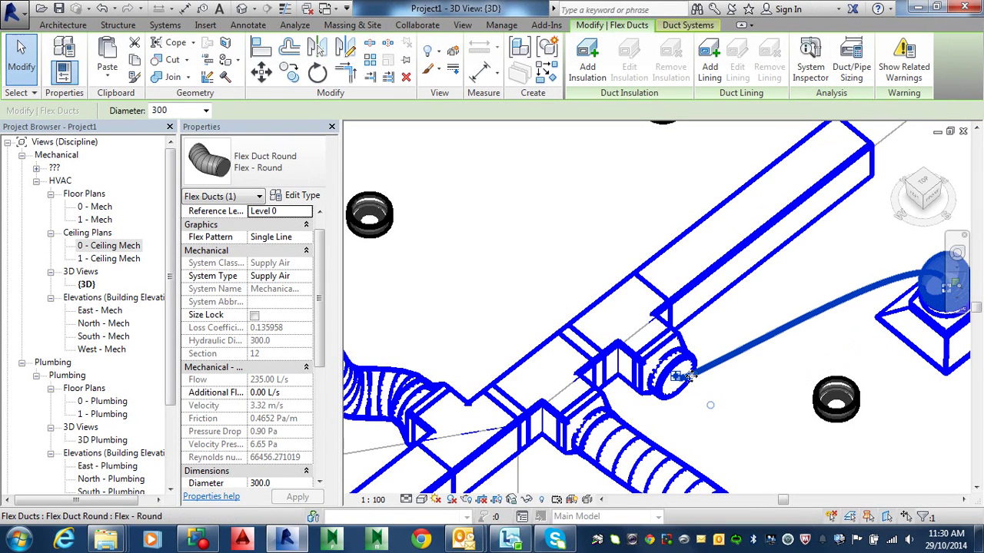
drag(696, 379, 830, 265)
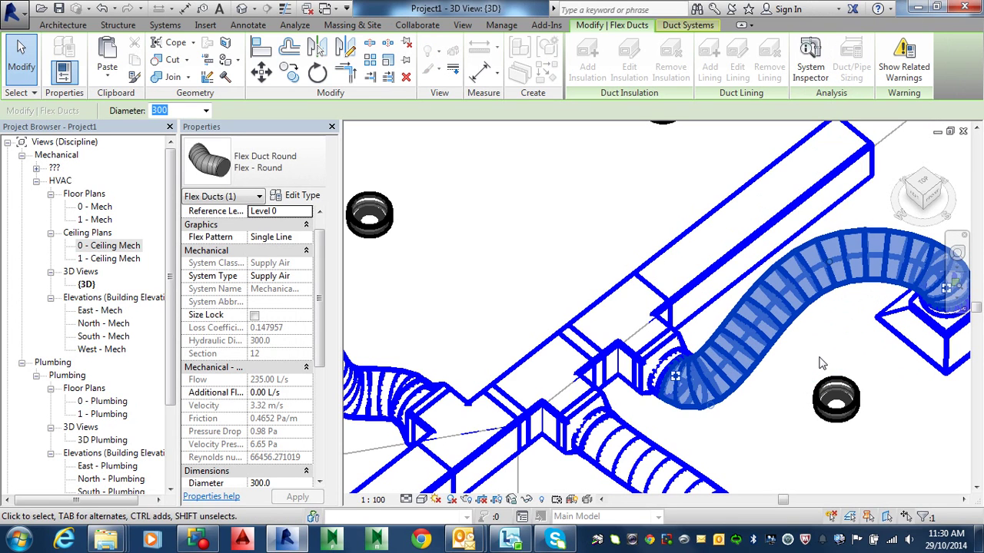
shift+middle_drag(738, 323, 663, 339)
scroll(692, 343, down, 3)
middle_drag(731, 346, 664, 391)
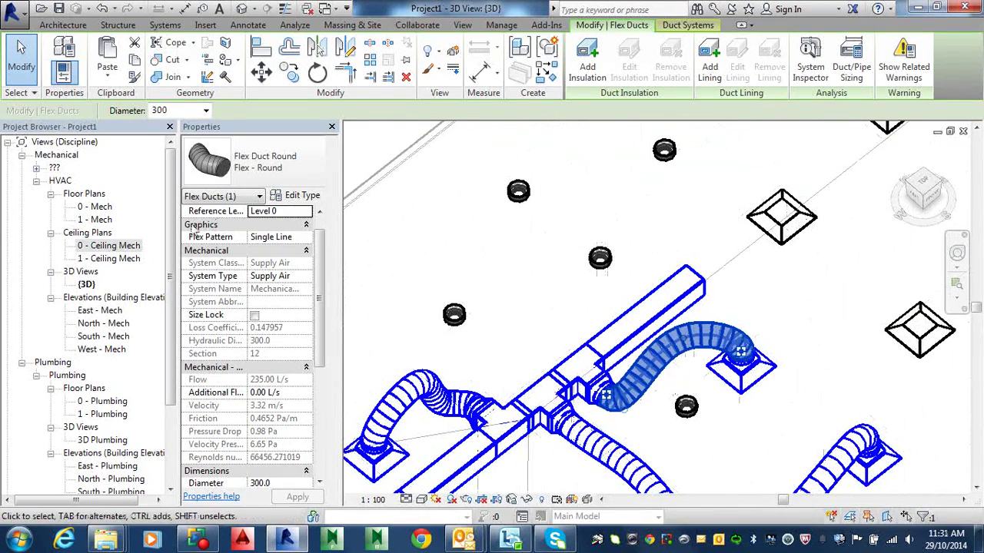
Open the 0 - Ceiling Mech reflected ceiling plan and frame the duct layout
double_click(111, 247)
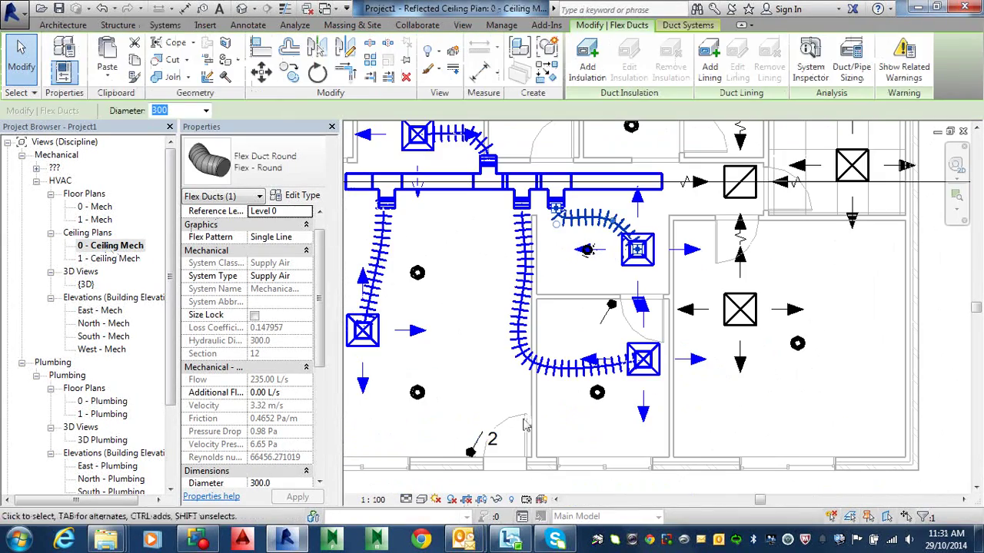
middle_drag(657, 361, 624, 427)
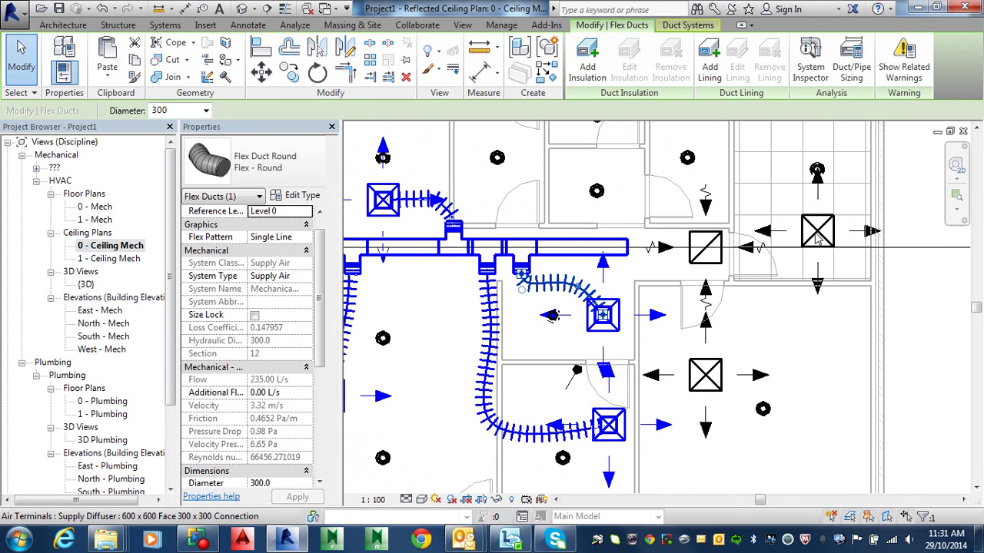
middle_drag(788, 306, 801, 344)
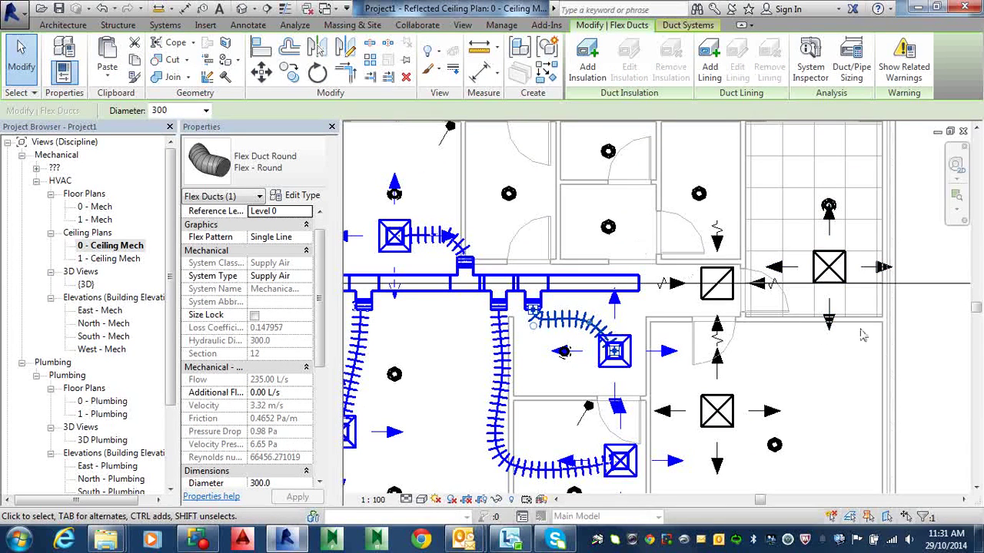
scroll(862, 335, down, 2)
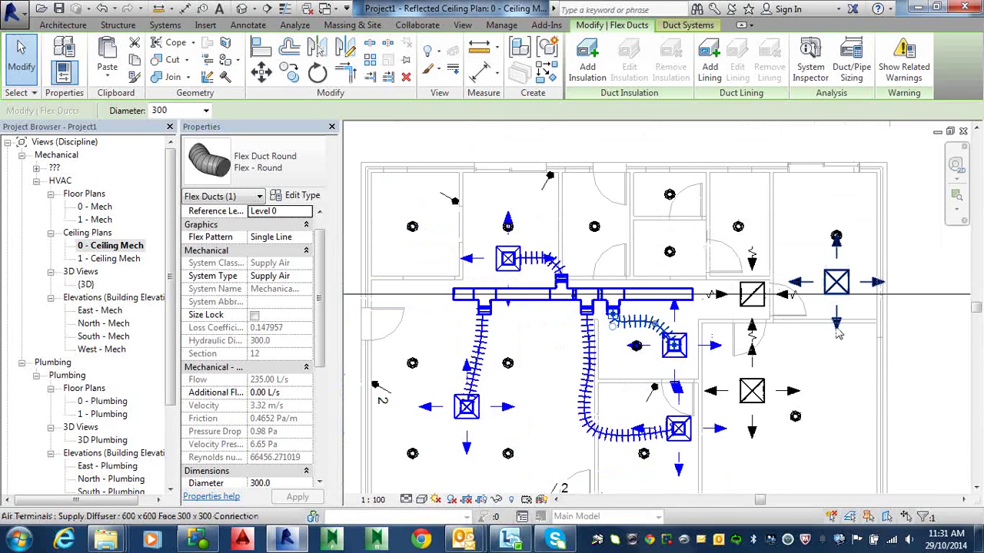
Draw a flex duct from the right-hand diffuser to the main duct, dismissing the direction error
click(749, 392)
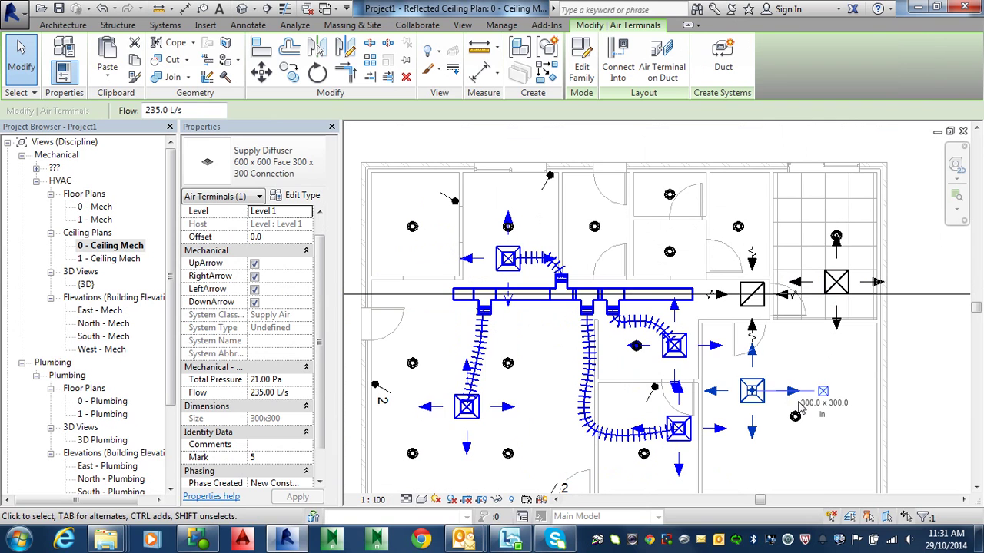
right_click(754, 326)
click(823, 191)
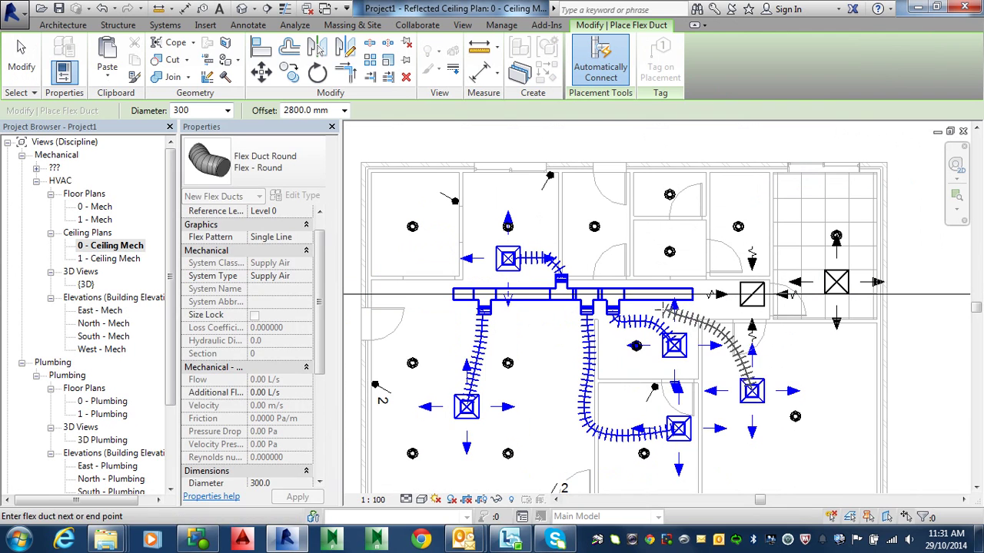
click(642, 302)
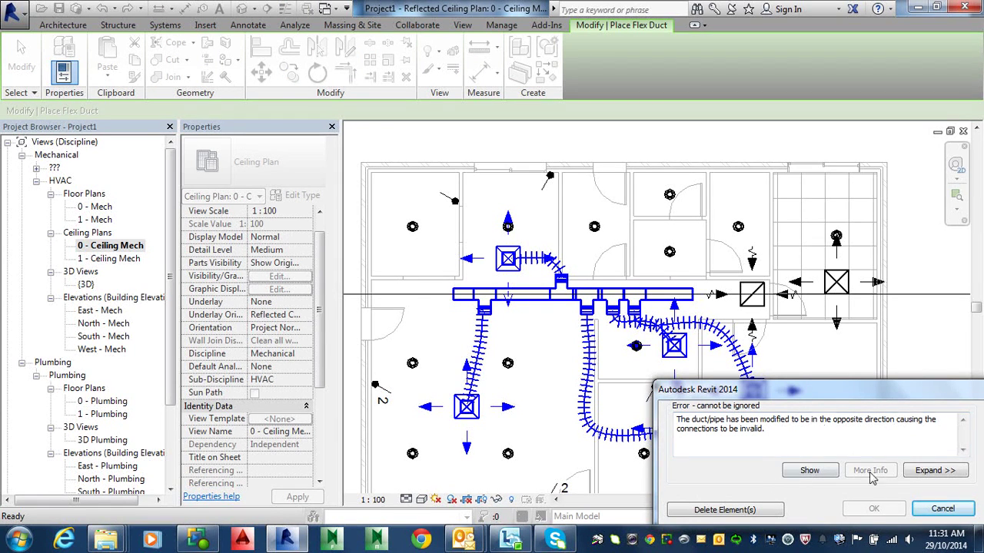
click(749, 512)
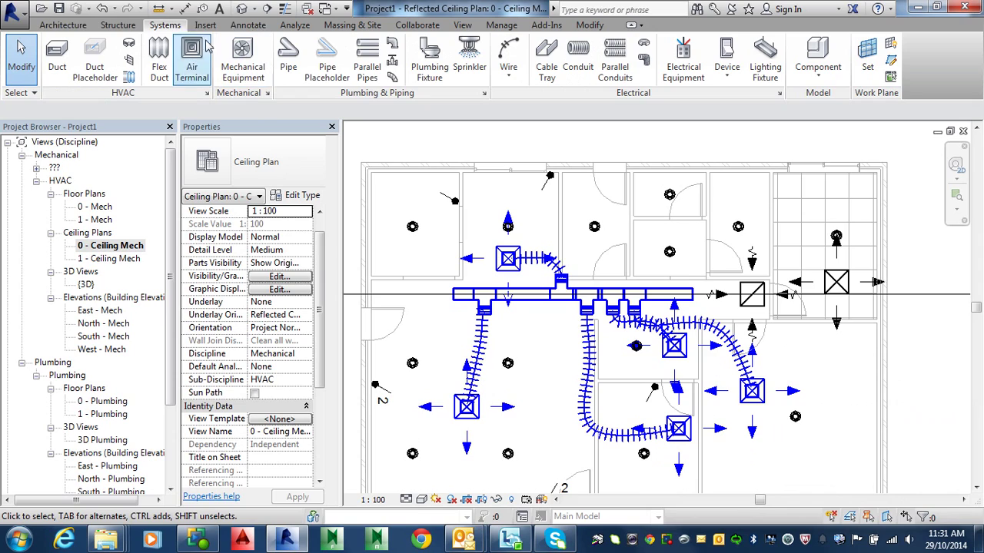
In the default 3D view, move a bend point of the new flex duct to reroute it
click(254, 9)
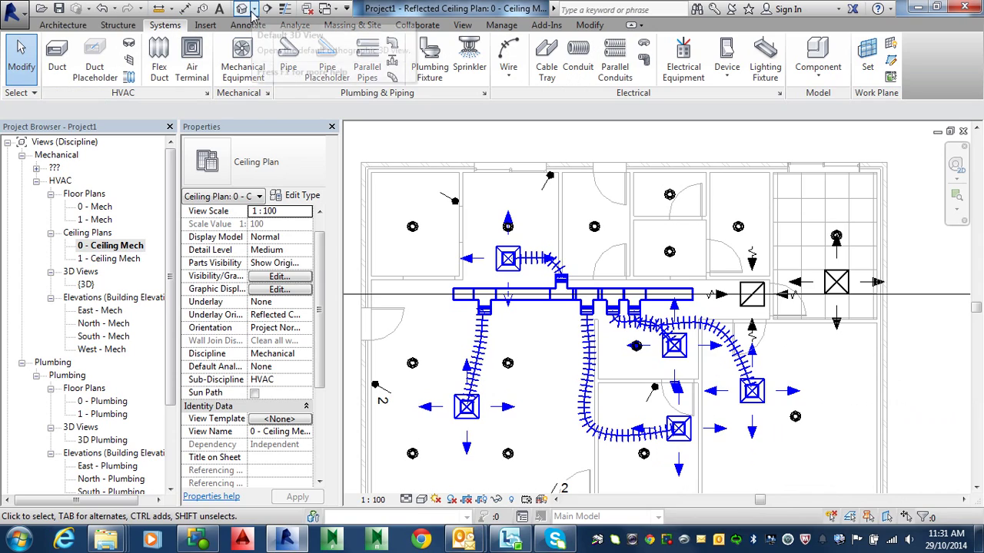
click(292, 27)
middle_drag(722, 382, 630, 419)
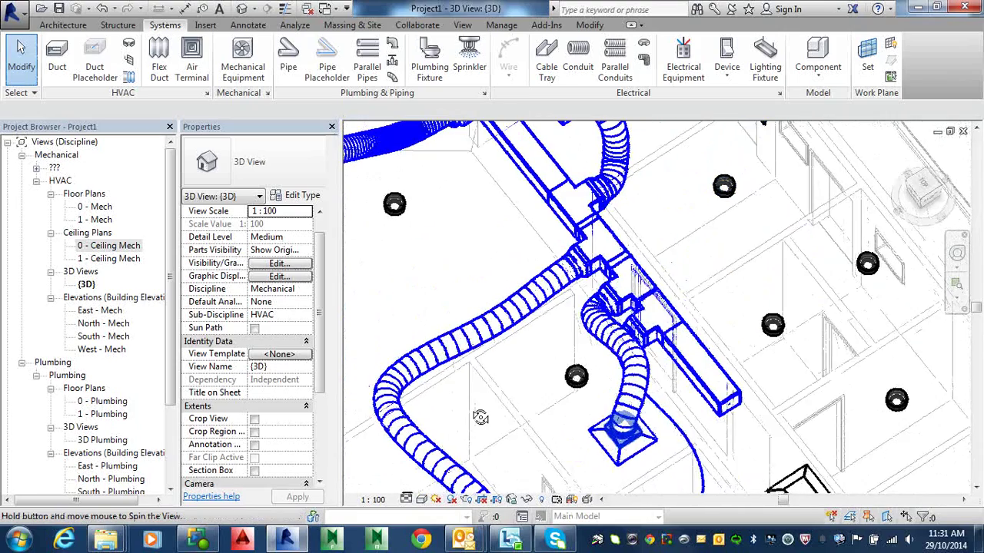
click(683, 439)
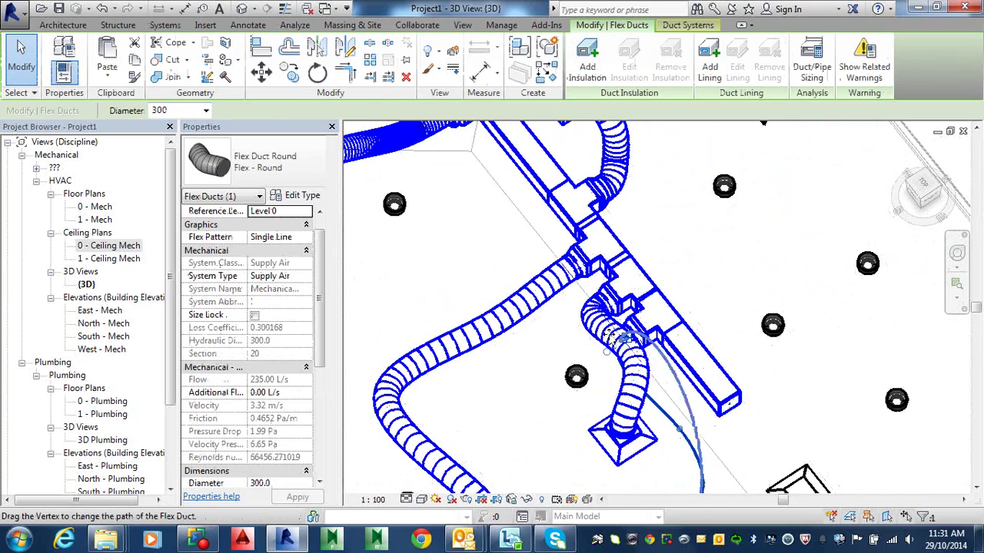
drag(608, 339, 573, 347)
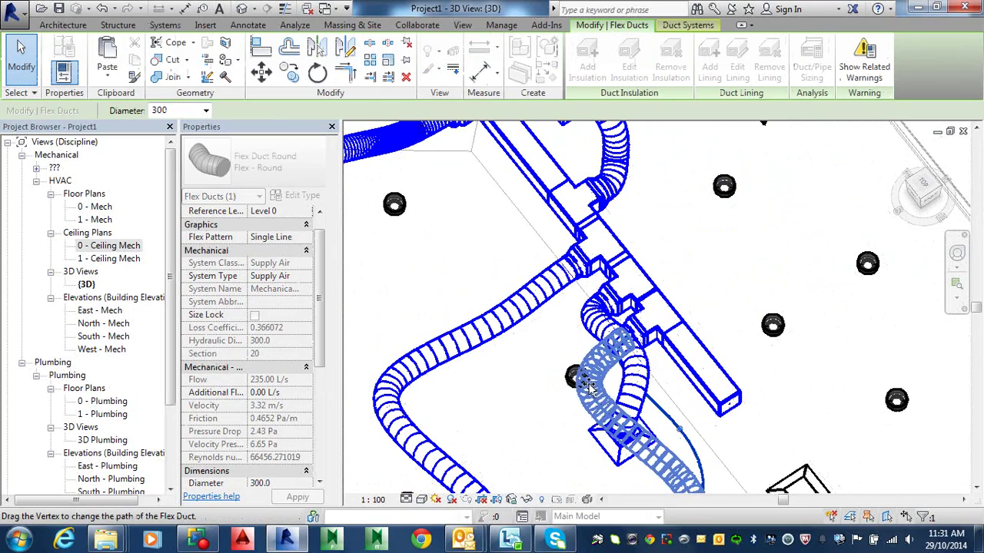
drag(590, 389, 590, 389)
shift+middle_drag(590, 389, 619, 369)
Inspect the ducts from low and overhead angles and refine the flex duct's bend point
shift+middle_drag(663, 464, 575, 427)
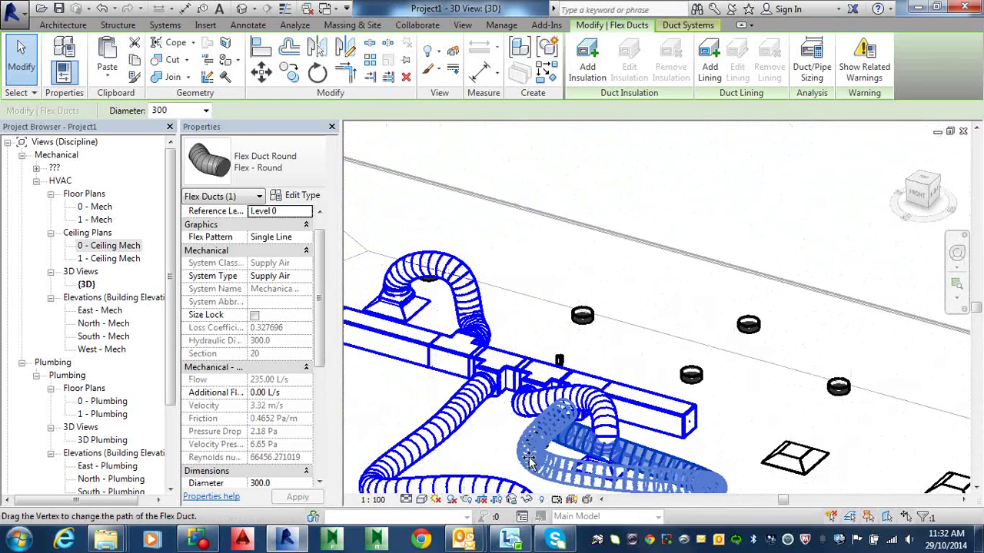
shift+middle_drag(529, 460, 749, 371)
shift+middle_drag(778, 333, 764, 328)
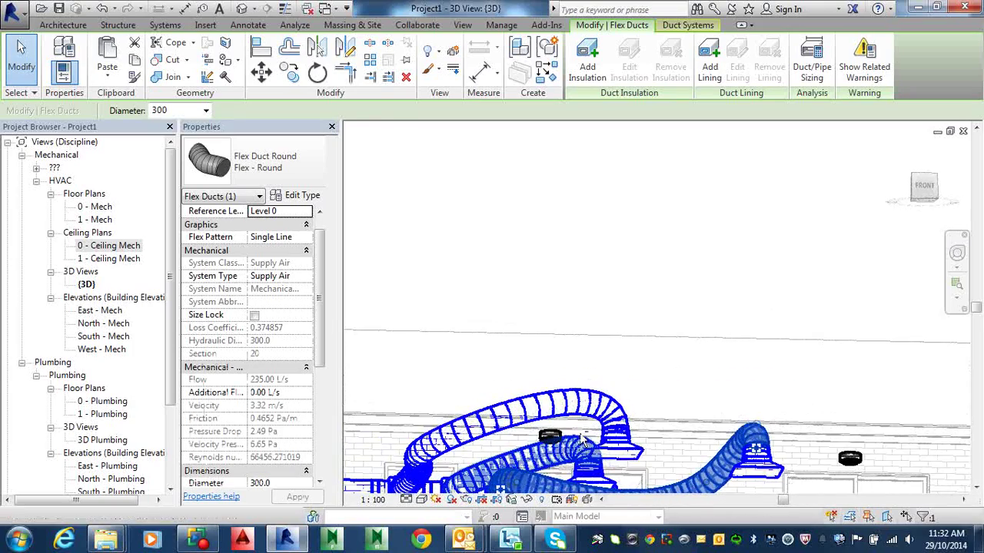
shift+middle_drag(677, 374, 569, 453)
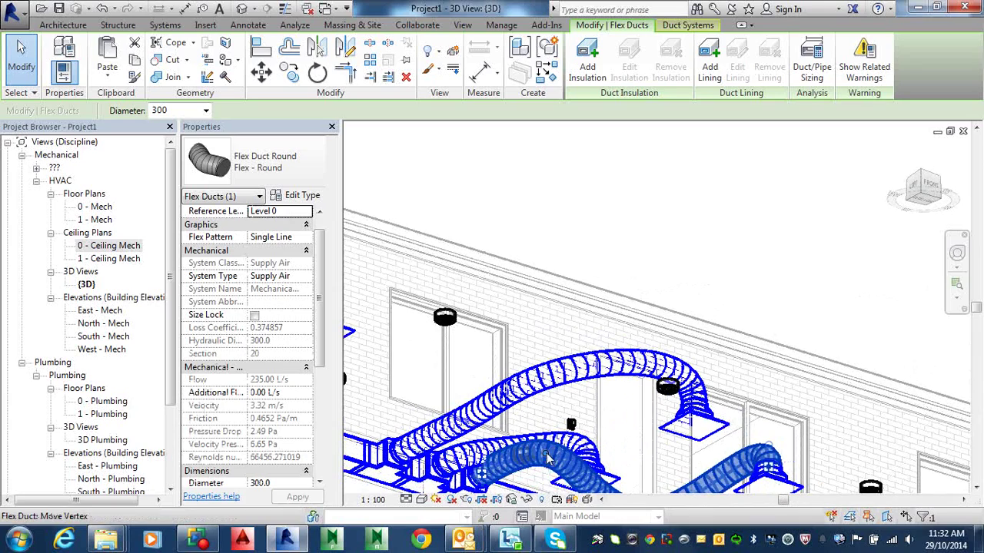
drag(538, 483, 537, 489)
shift+middle_drag(774, 454, 649, 435)
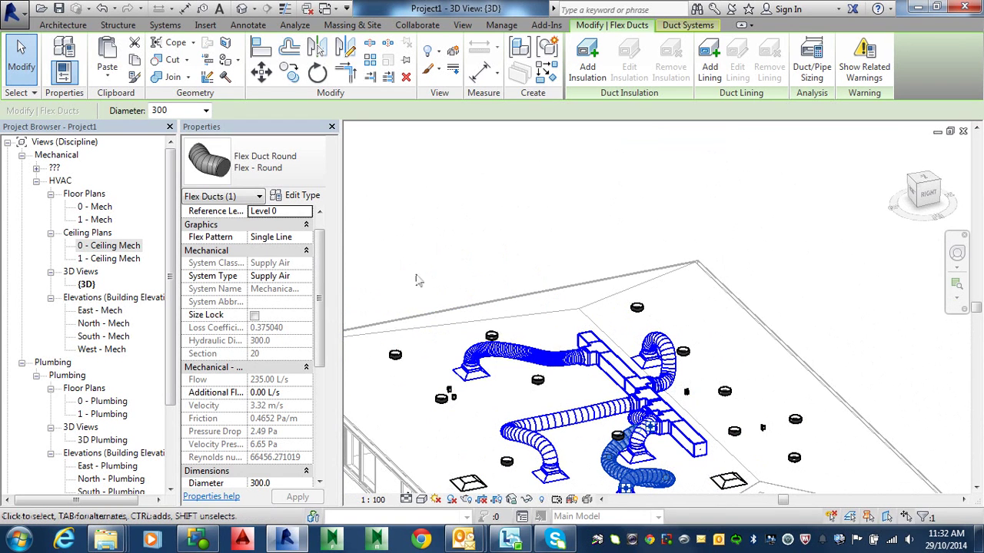
shift+middle_drag(543, 381, 584, 400)
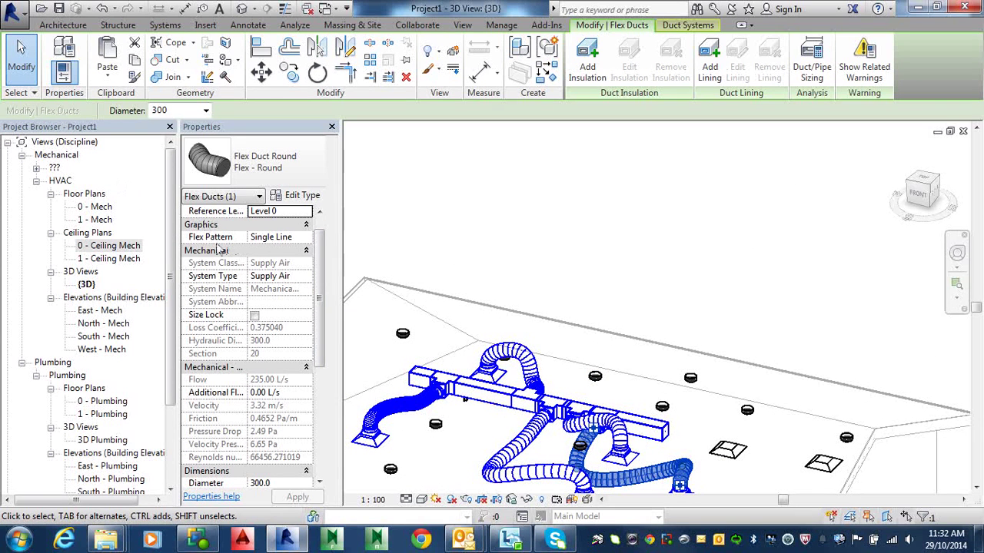
Reopen the 0 - Ceiling Mech plan and select the new flex duct to review it
double_click(108, 247)
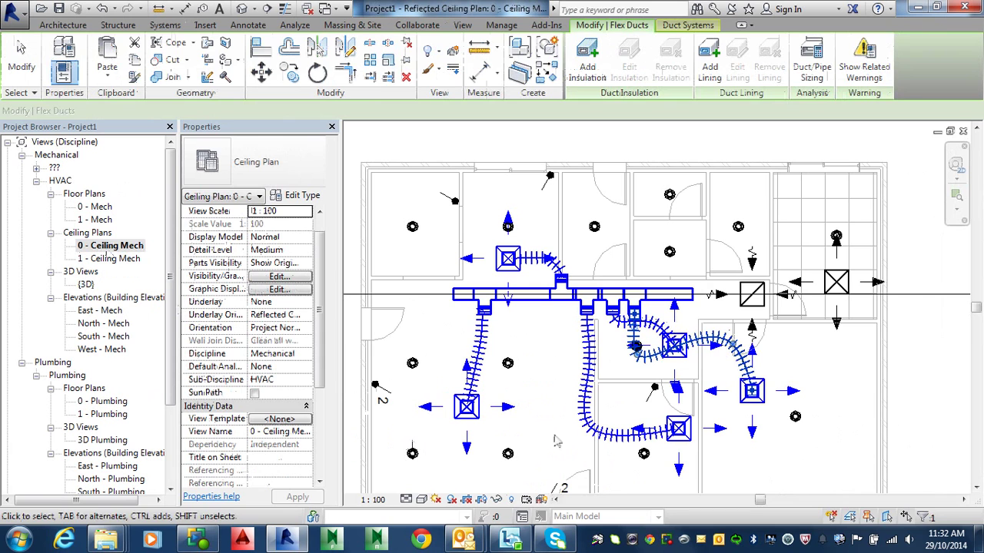
click(586, 361)
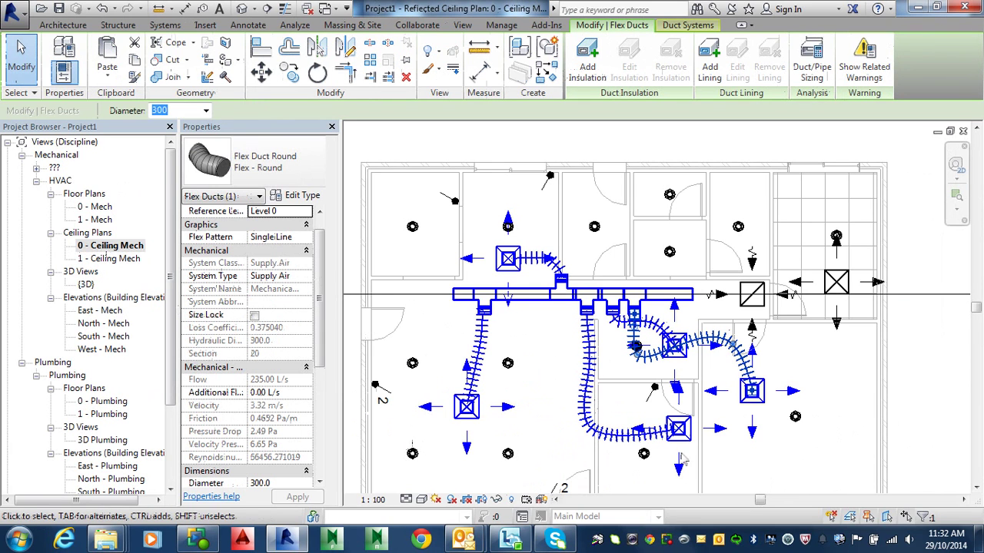